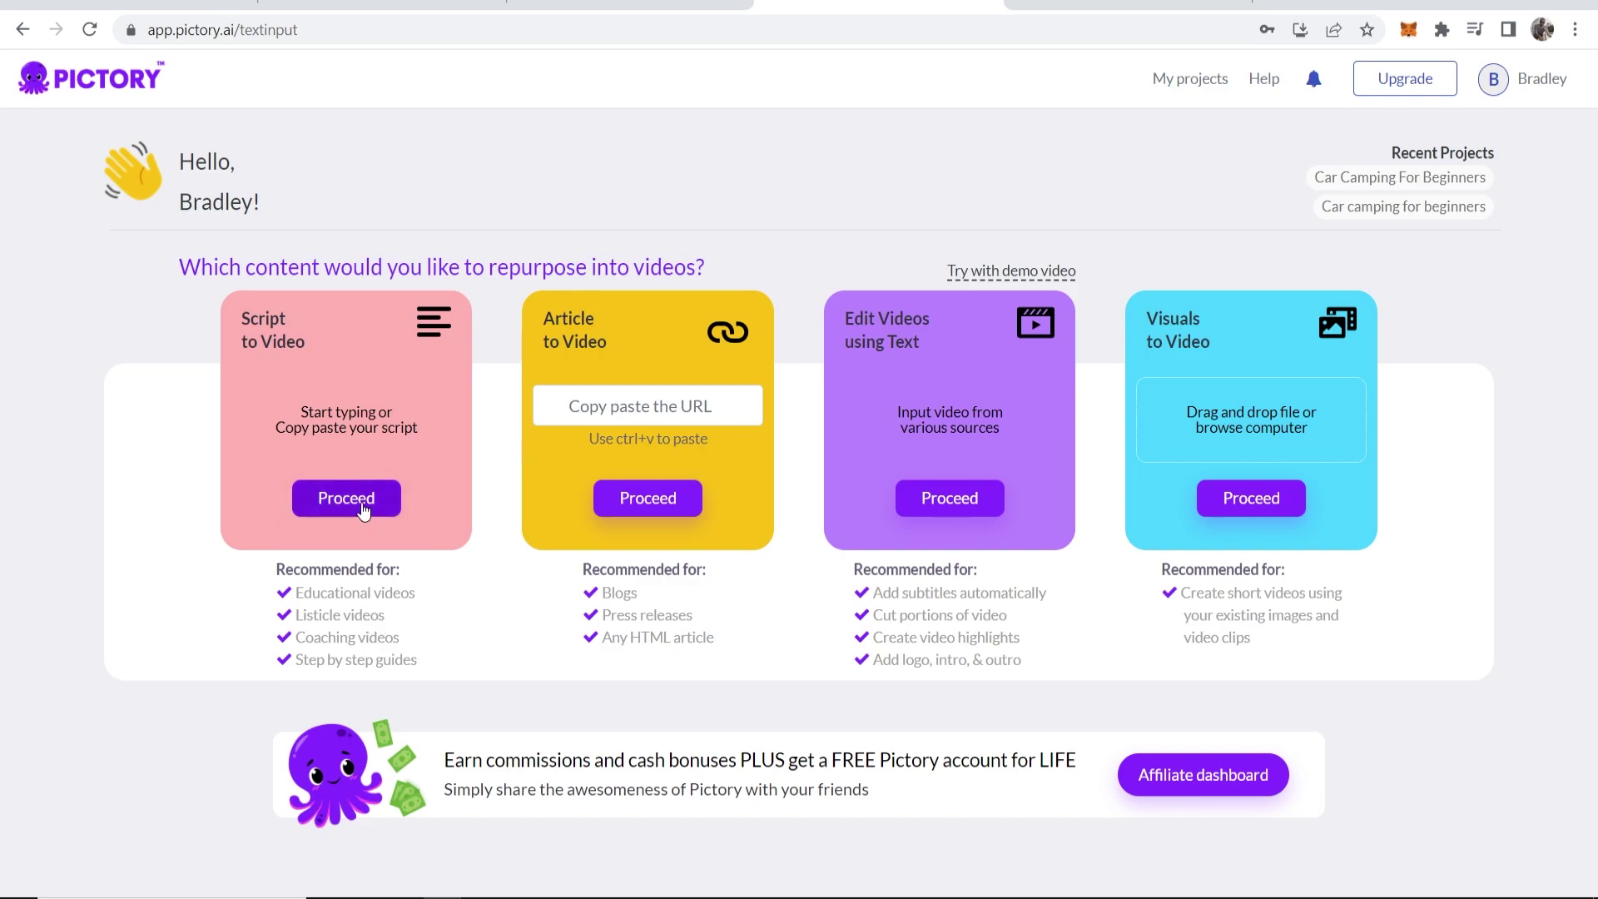
Start a Script to Video project and paste in the two-line solo-travel script from Voicemaker
click(322, 509)
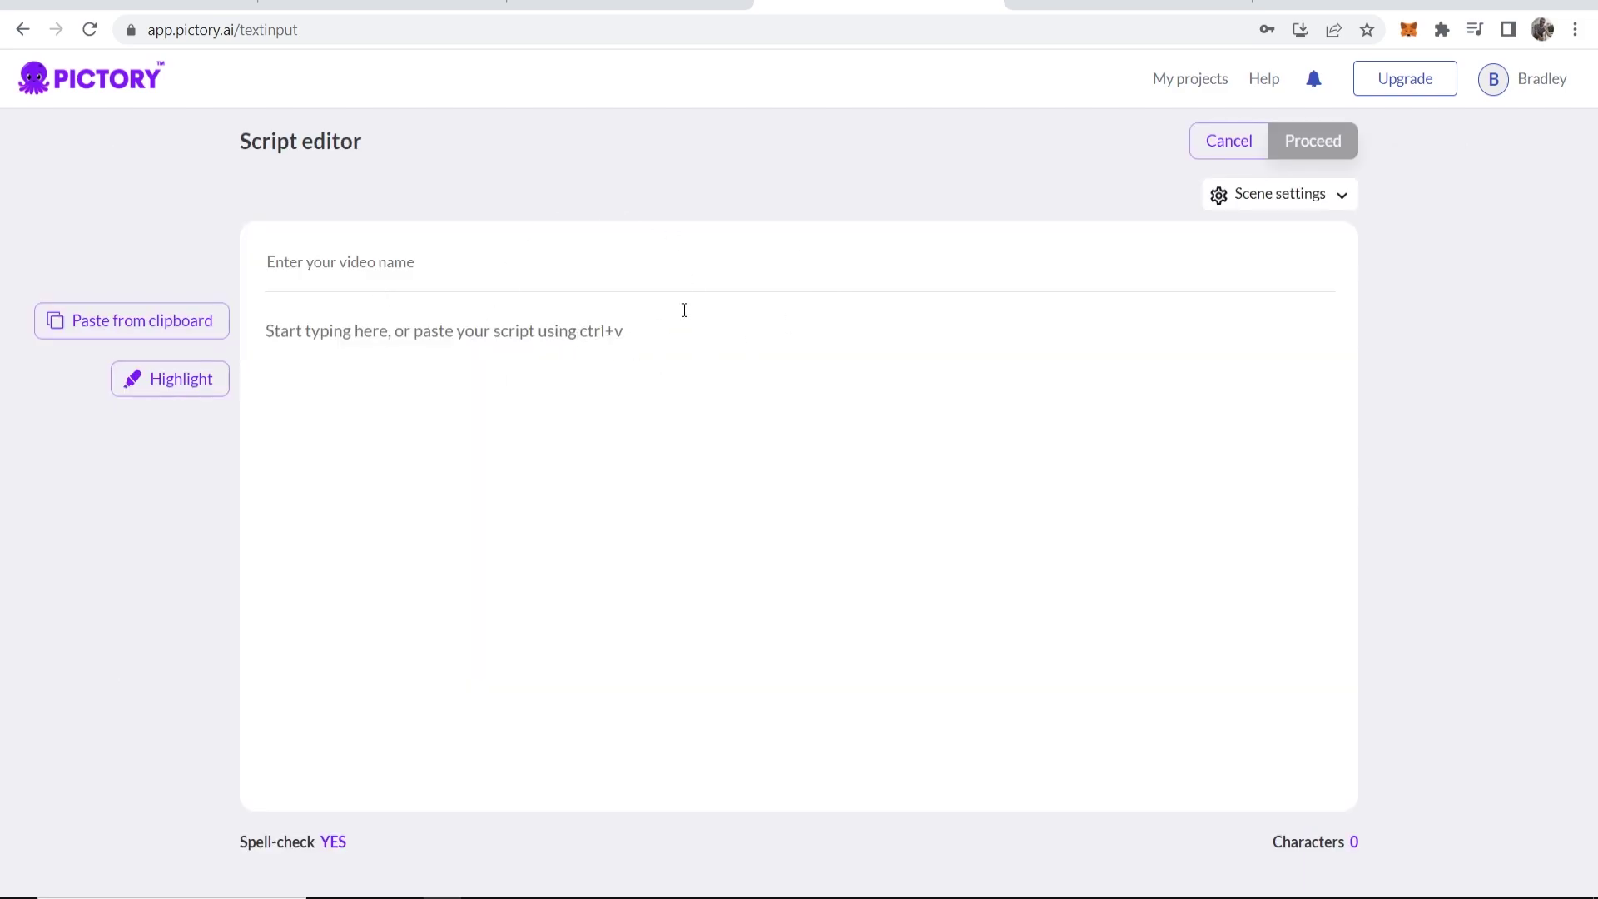
key(ctrl+Tab)
drag(749, 437, 238, 372)
right_click(257, 375)
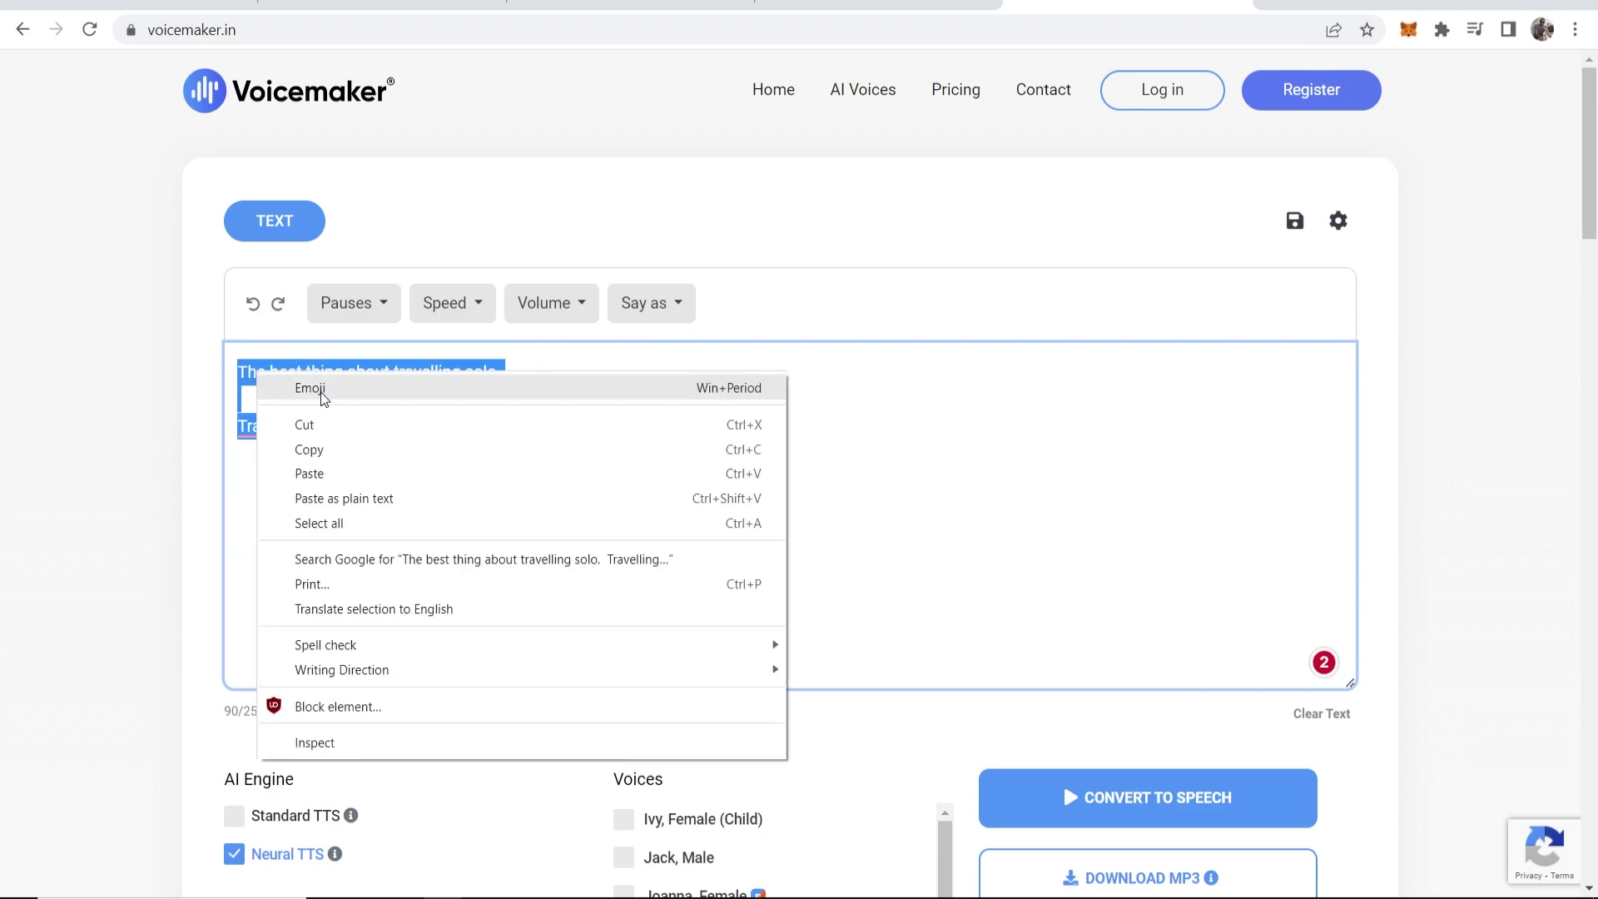
click(322, 448)
key(ctrl+shift+Tab)
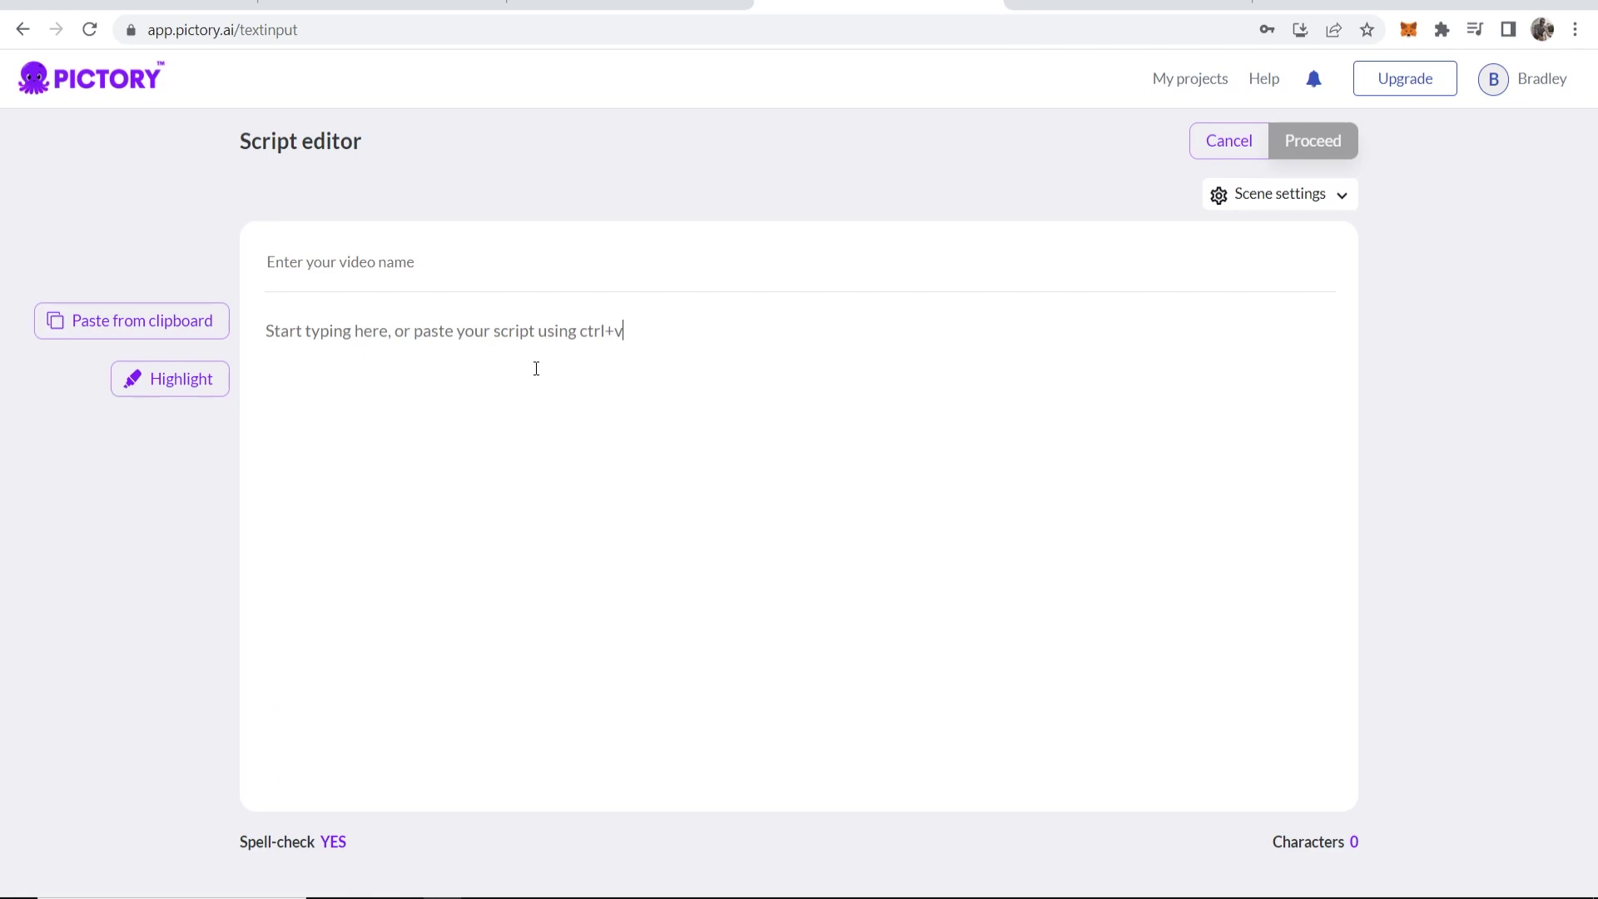
right_click(536, 369)
click(648, 436)
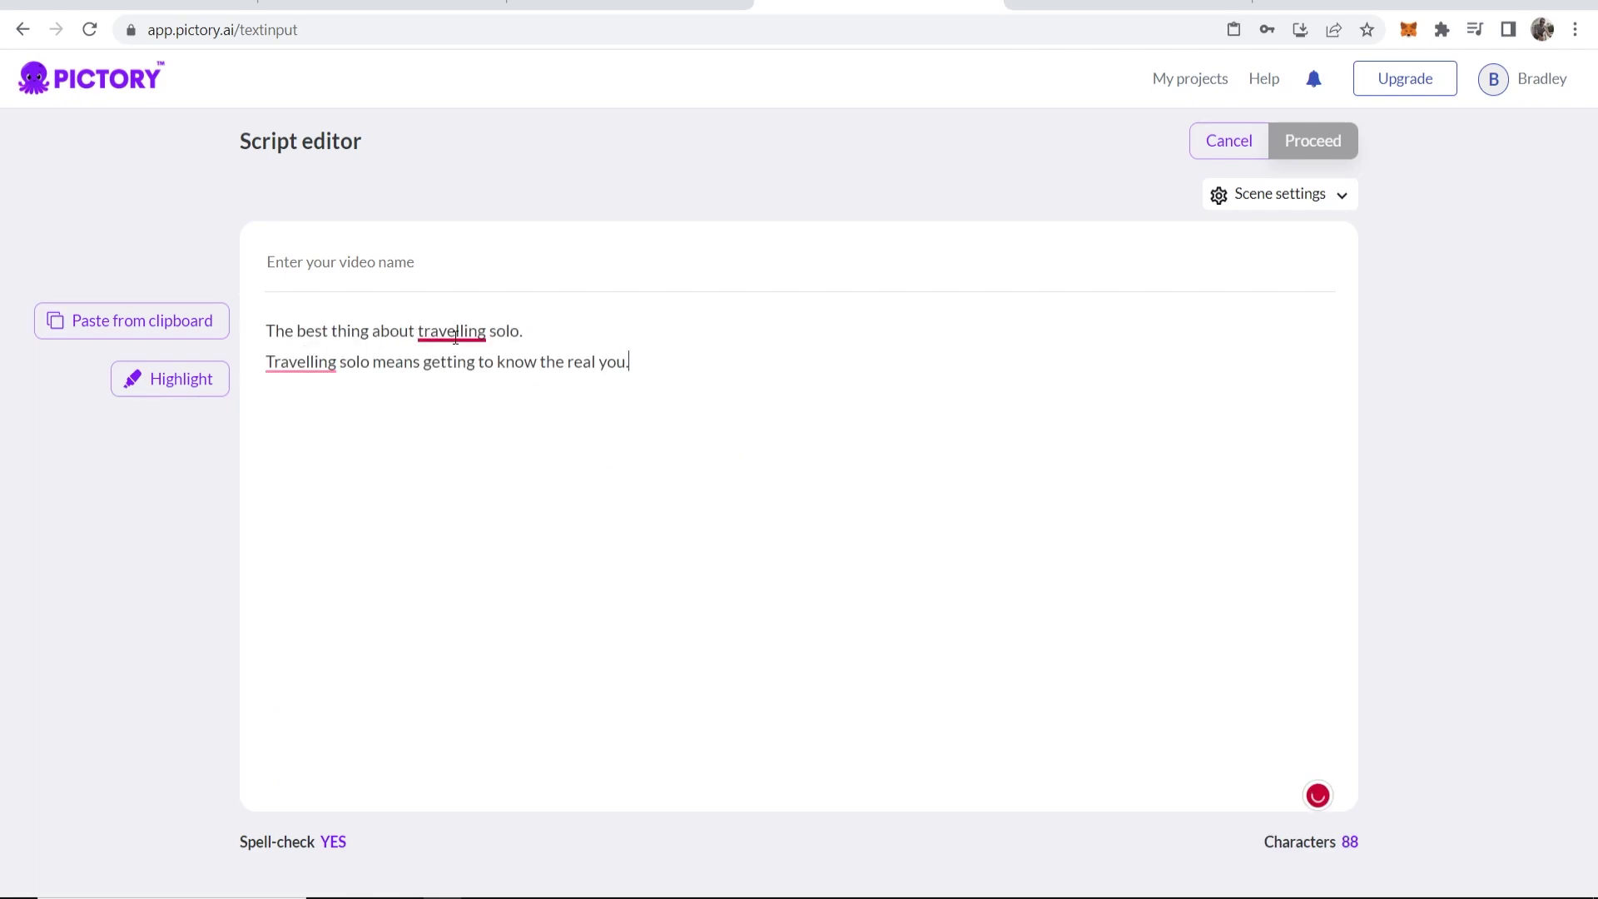
Accept both spelling fixes so 'travelling' becomes 'traveling' on lines 1 and 2
mouse_move(311, 364)
click(306, 420)
mouse_move(452, 330)
click(457, 383)
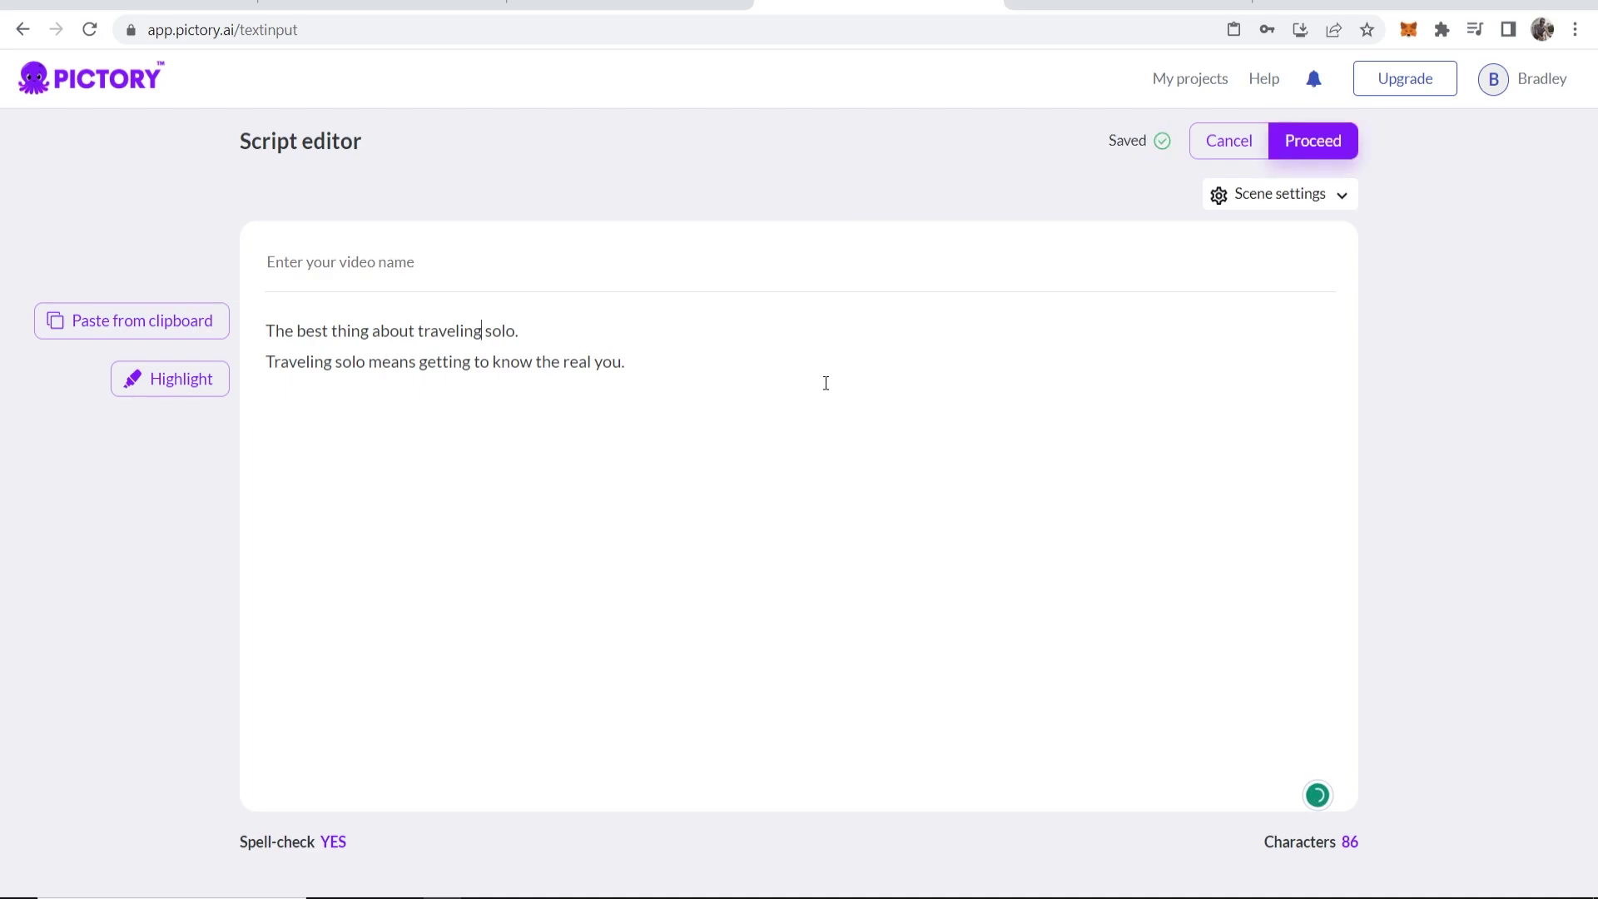
Pick the Standard template with 9:16 vertical aspect ratio and generate the video
click(1328, 142)
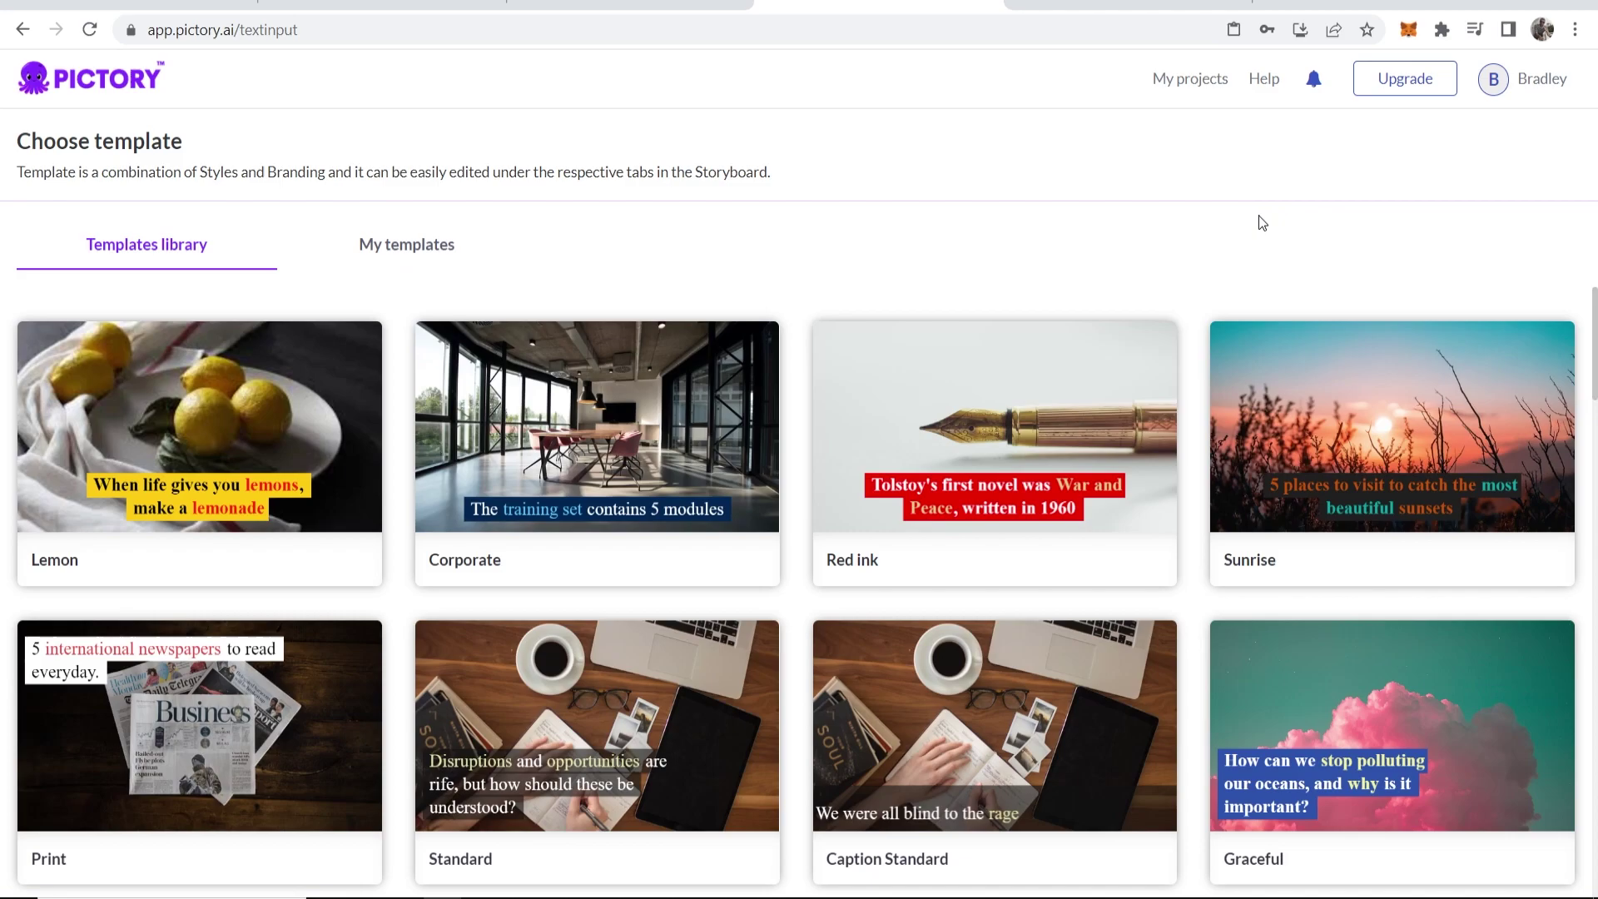
scroll(311, 341, down, 3)
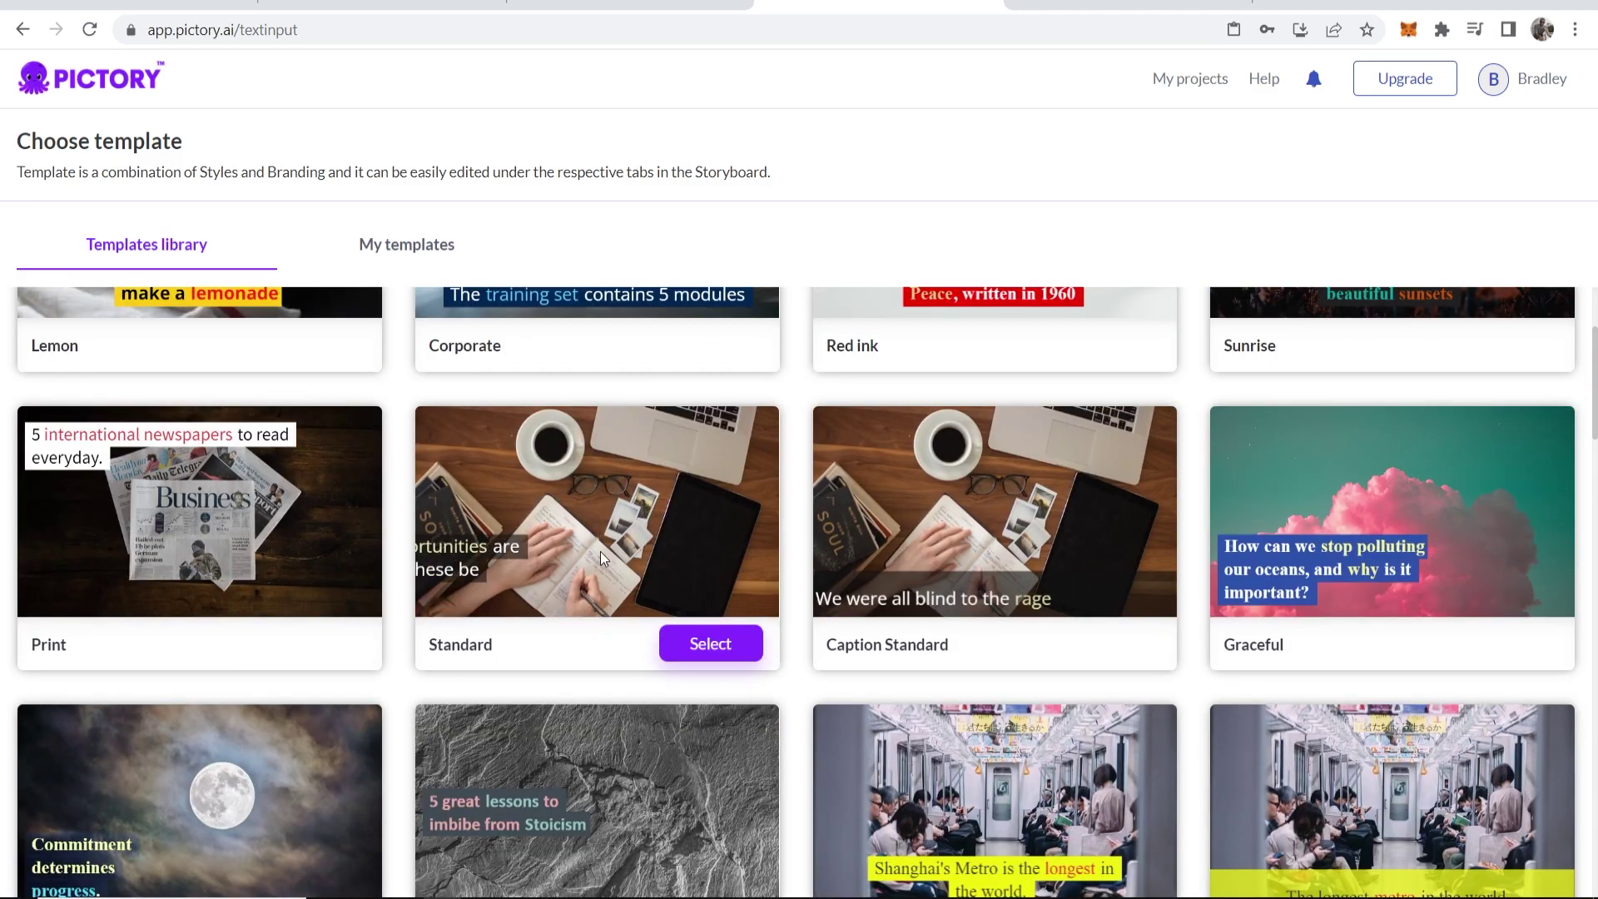
scroll(982, 457, down, 1)
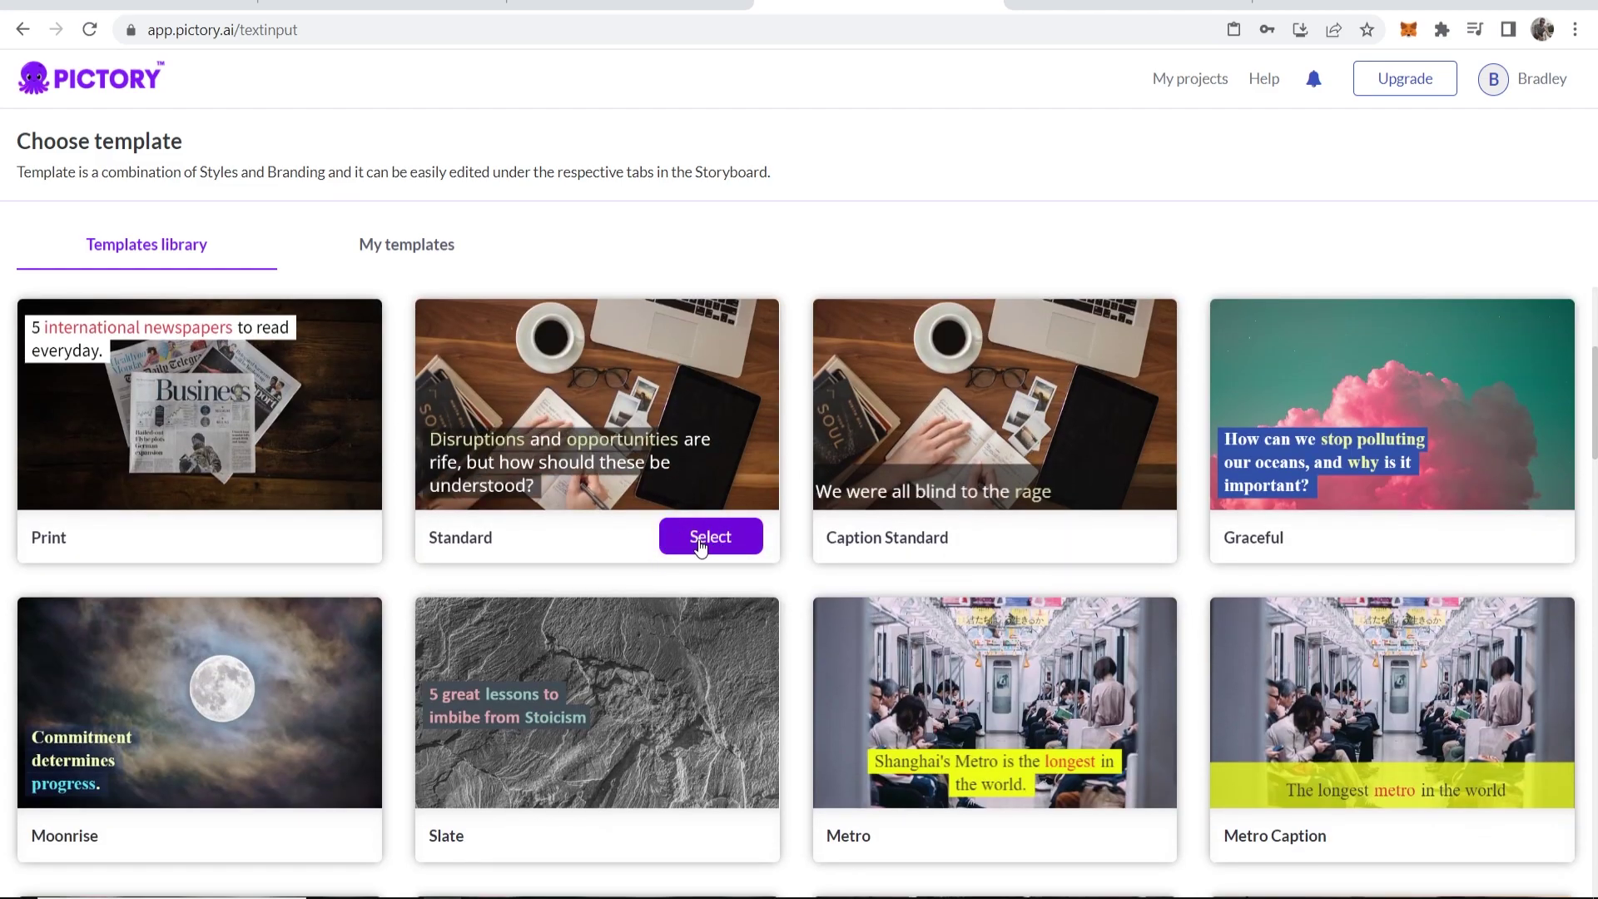
click(707, 542)
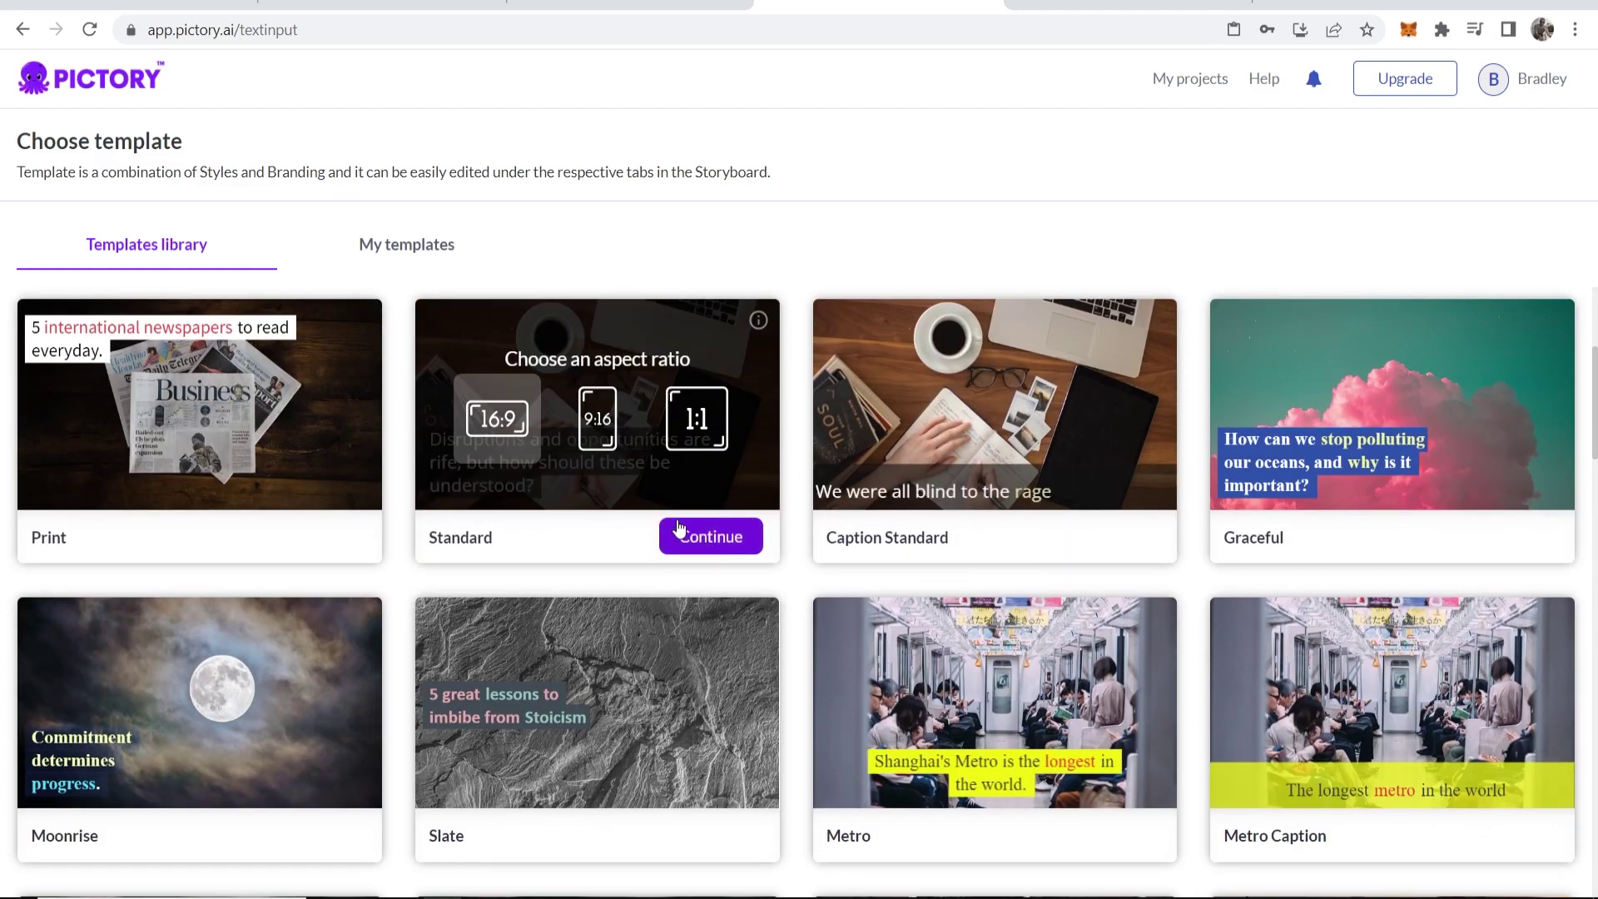
click(601, 424)
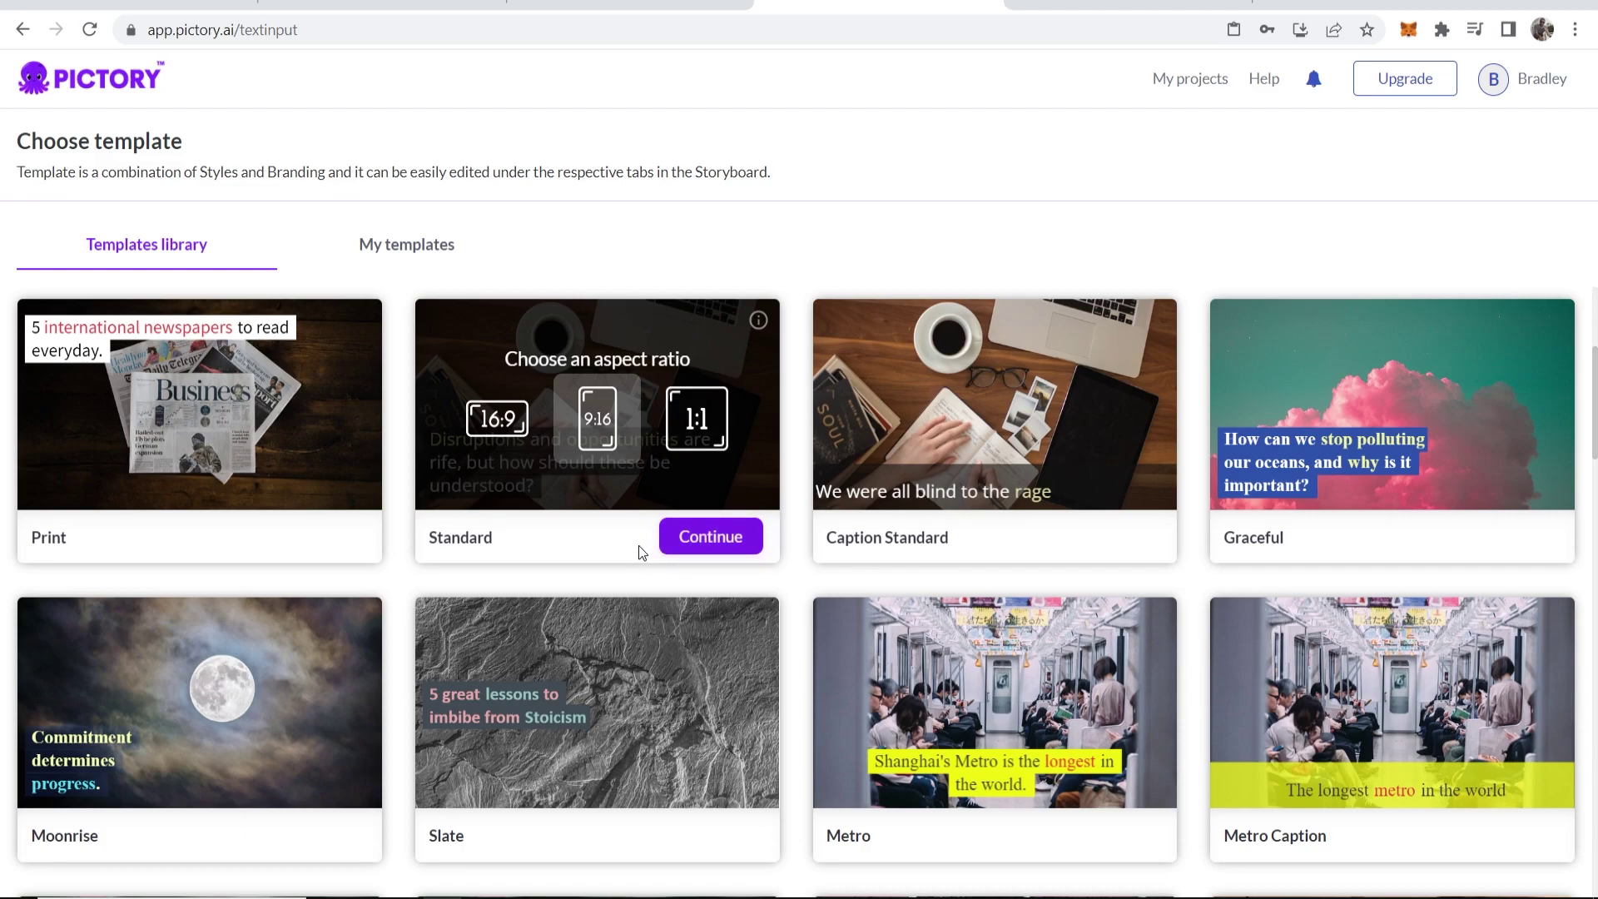
click(711, 538)
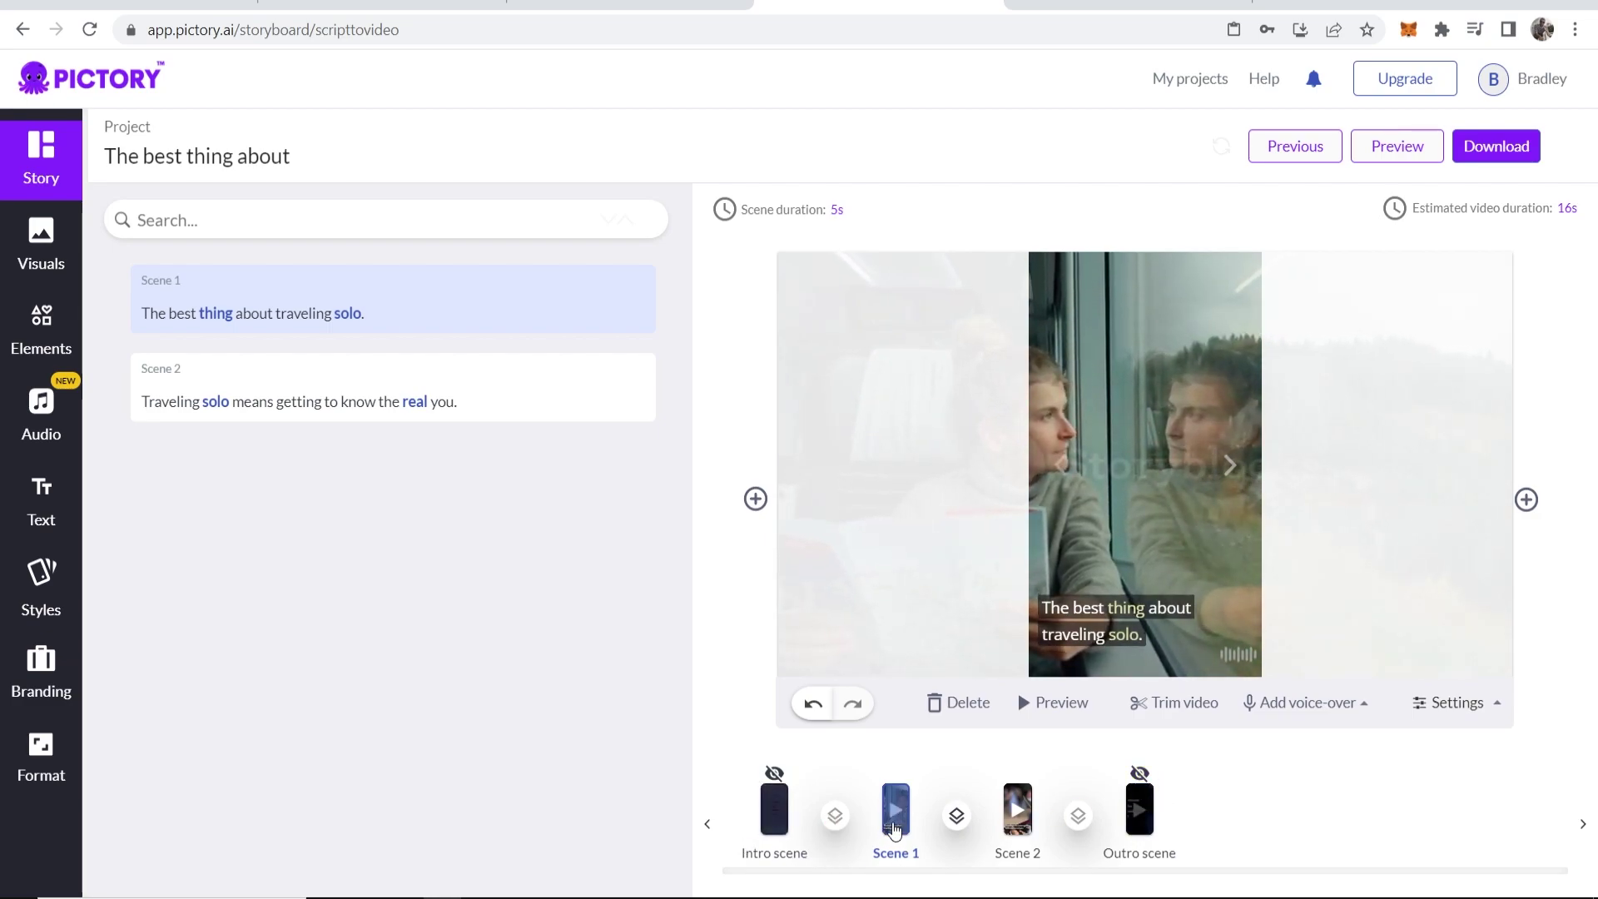
Preview the generated Scene 2 and Scene 1 clips and their captions in the storyboard
click(1064, 610)
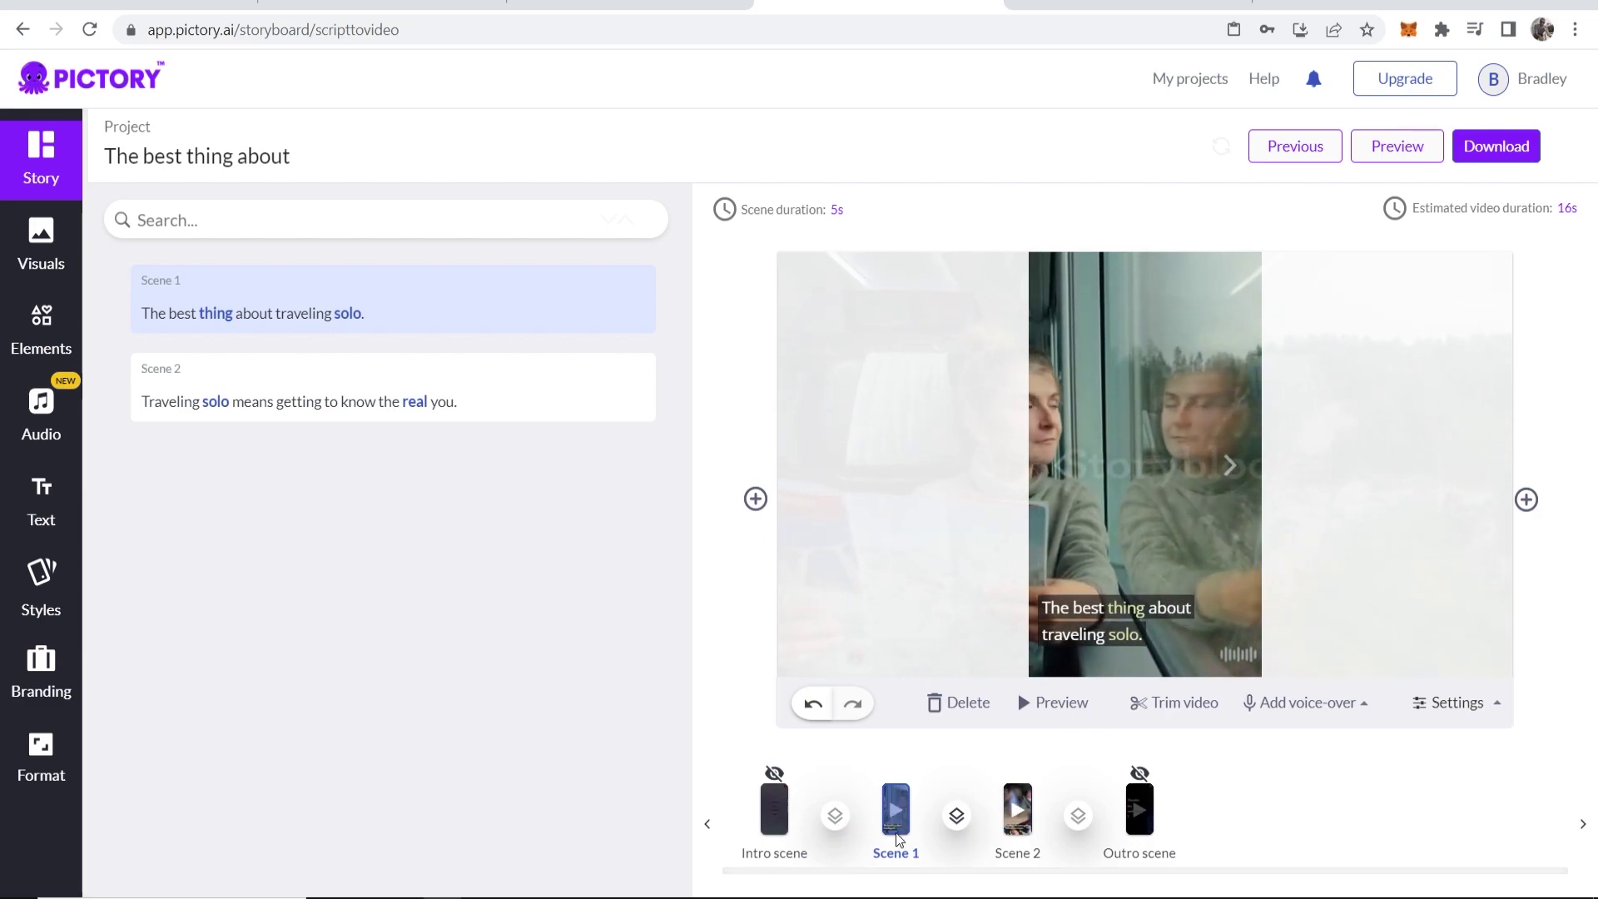
click(1014, 820)
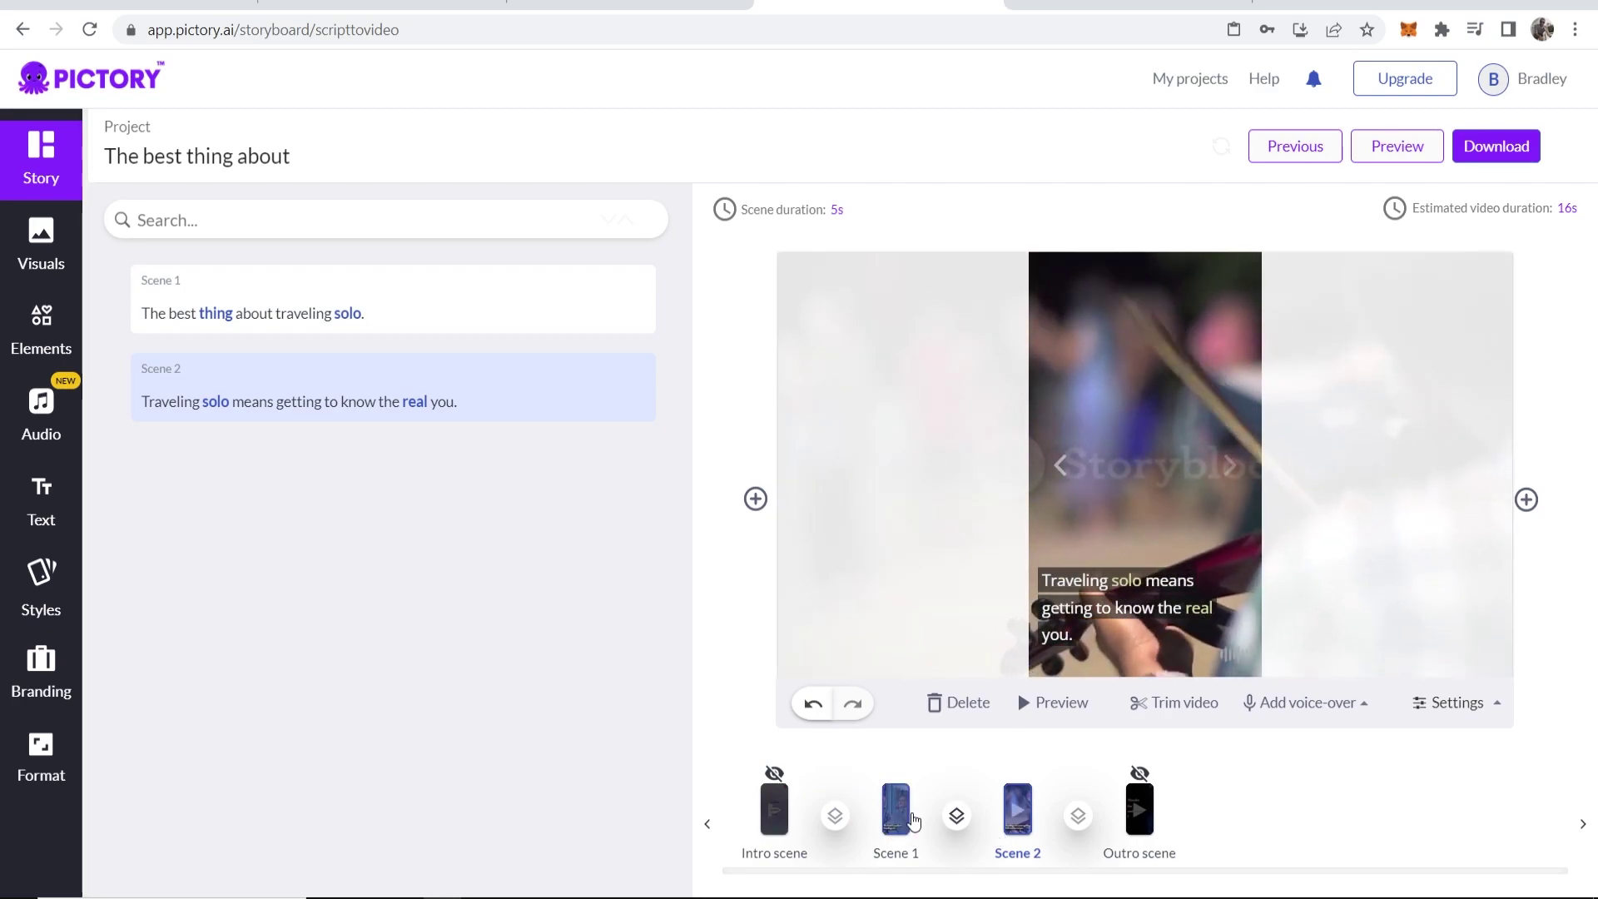
click(891, 818)
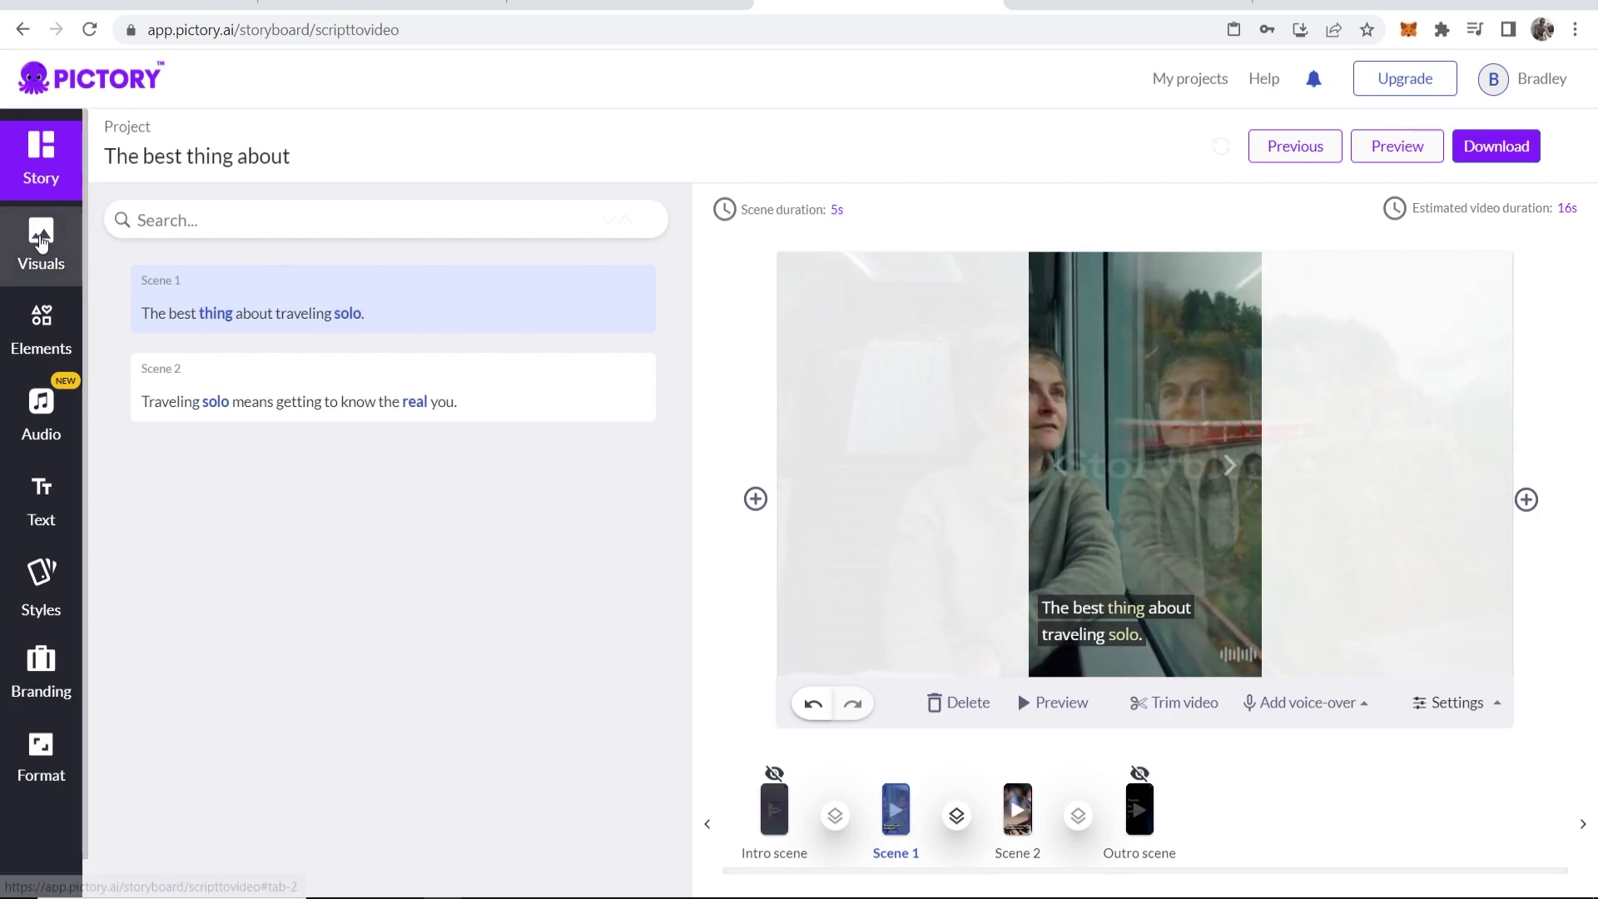
Swap Scene 1's visual for the backpacker-at-sunset clip from a 'travel' search and reframe it
click(45, 253)
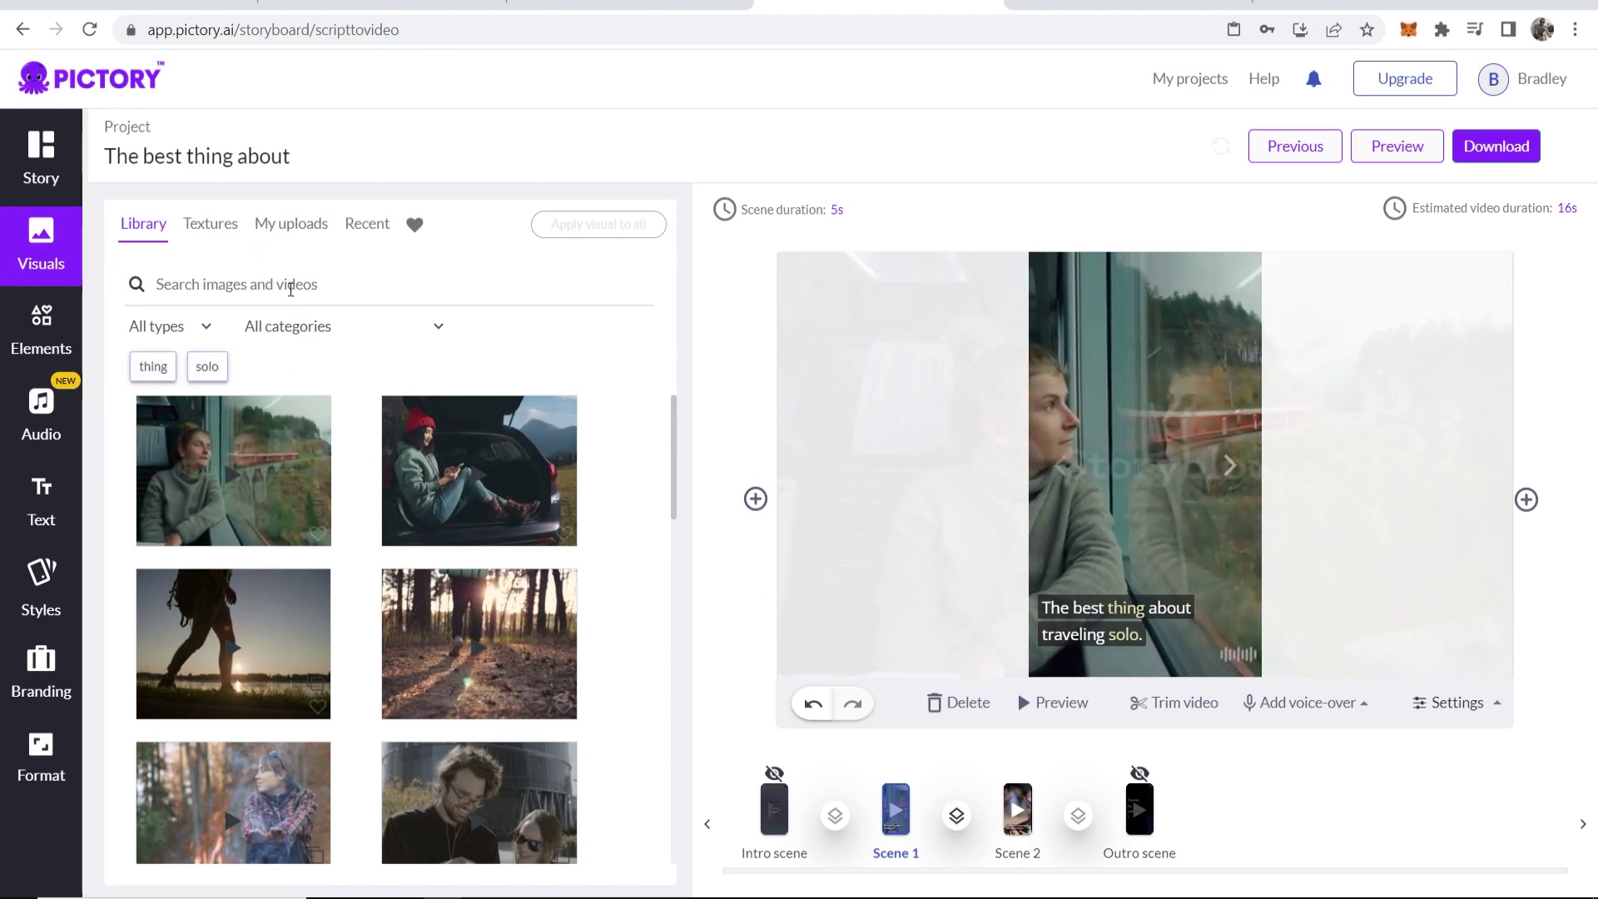
click(291, 288)
text(travel)
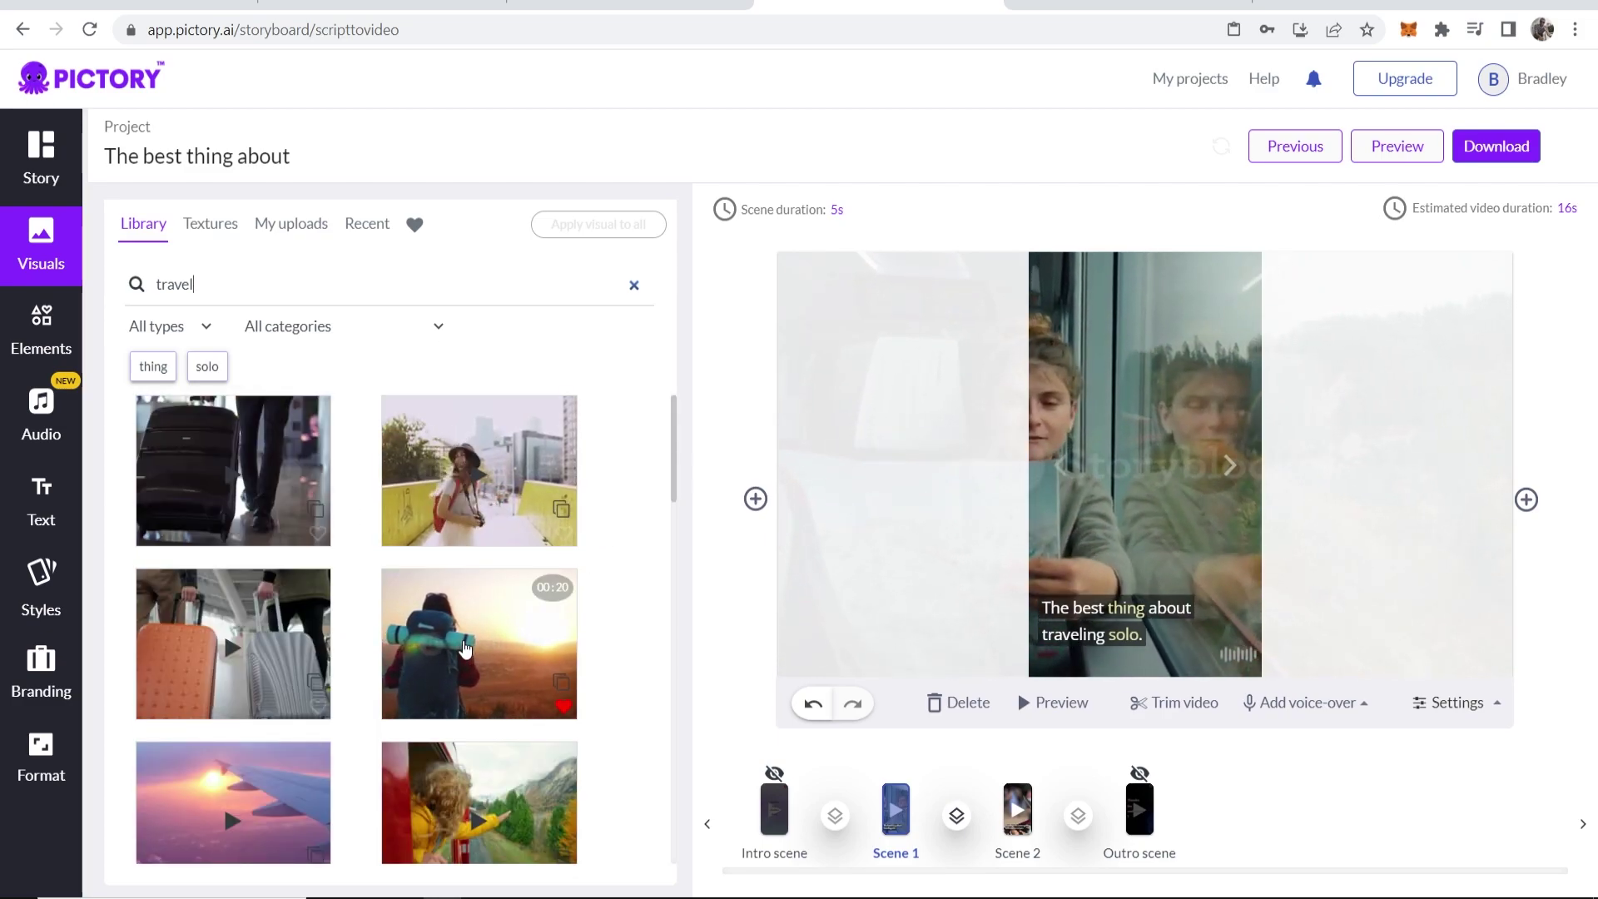
click(464, 649)
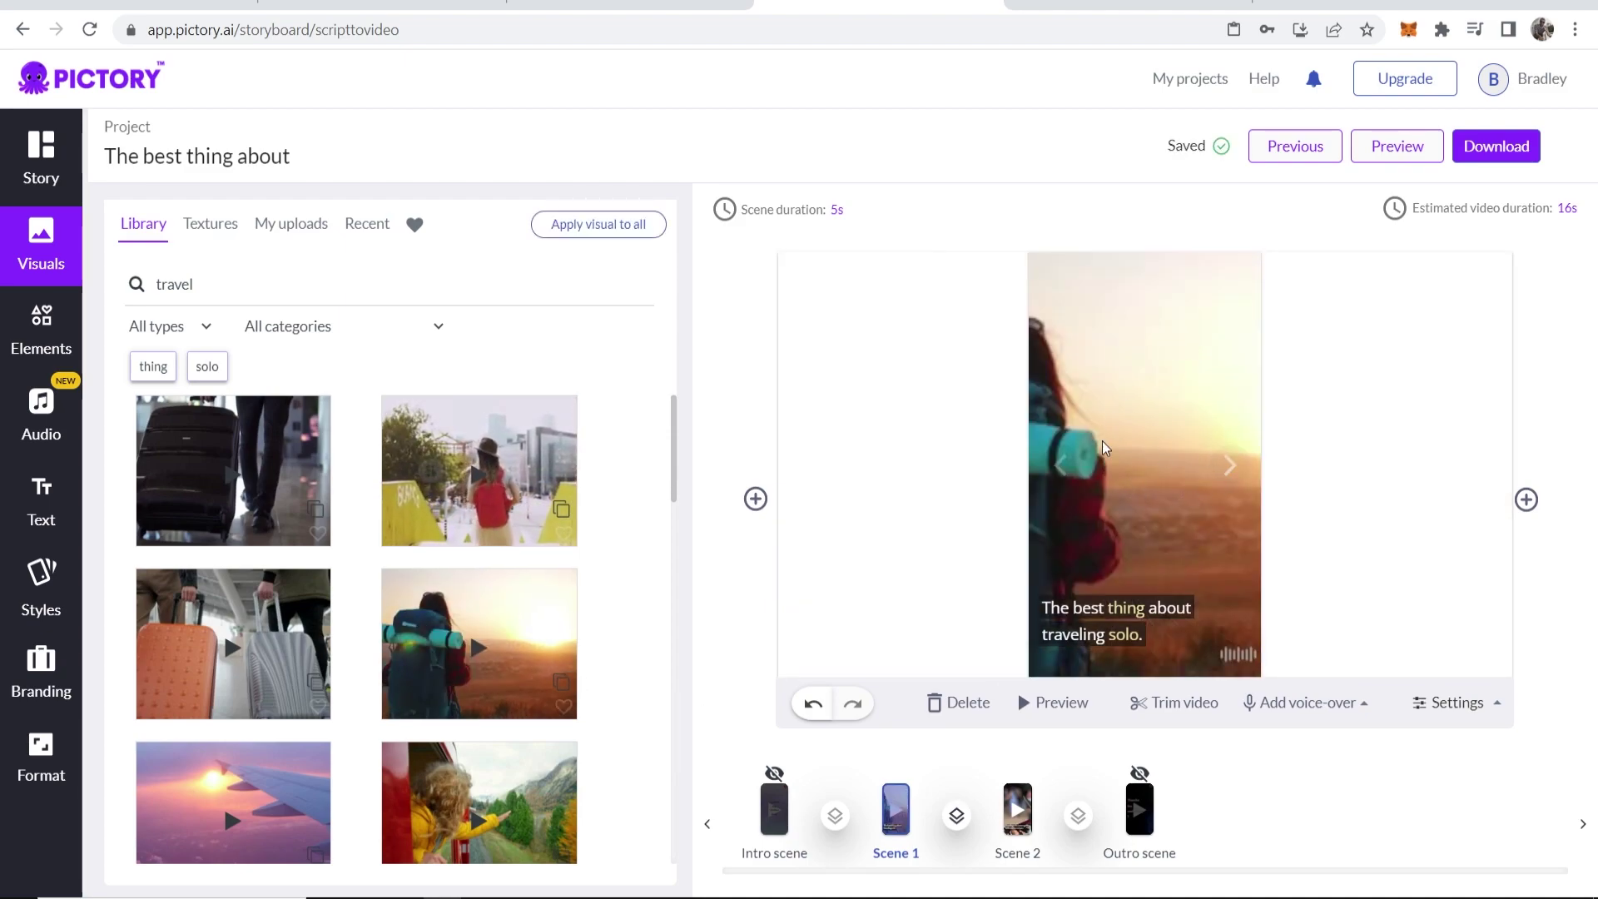
mouse_move(1089, 434)
drag(1135, 557, 1298, 560)
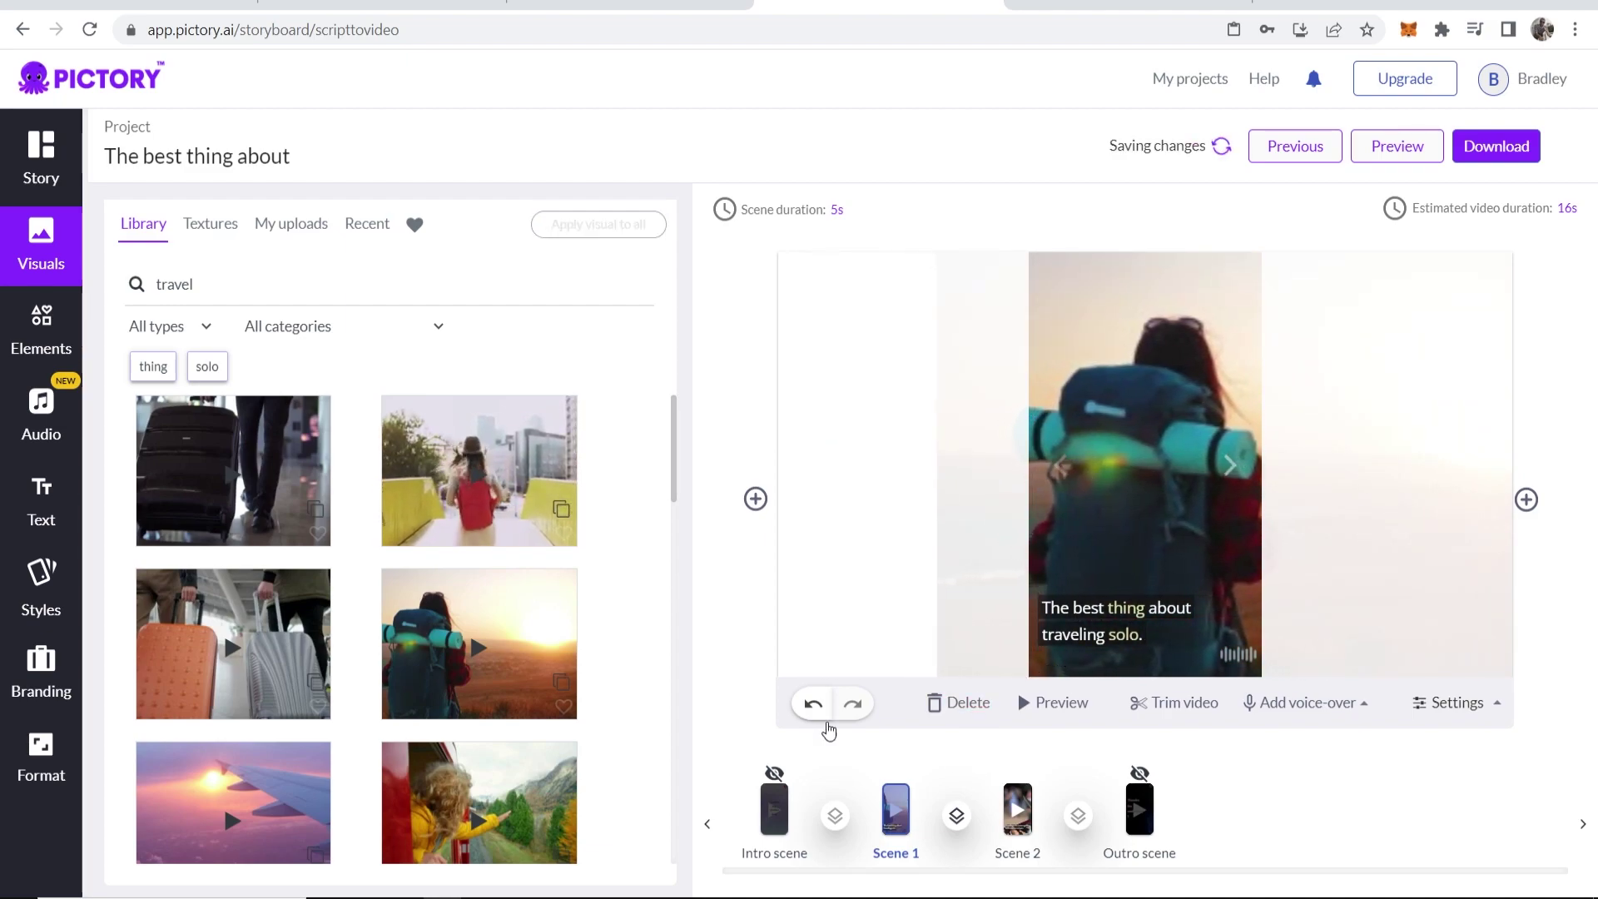
Move the Scene 1 caption to the middle of the frame and center-align its text
click(1111, 620)
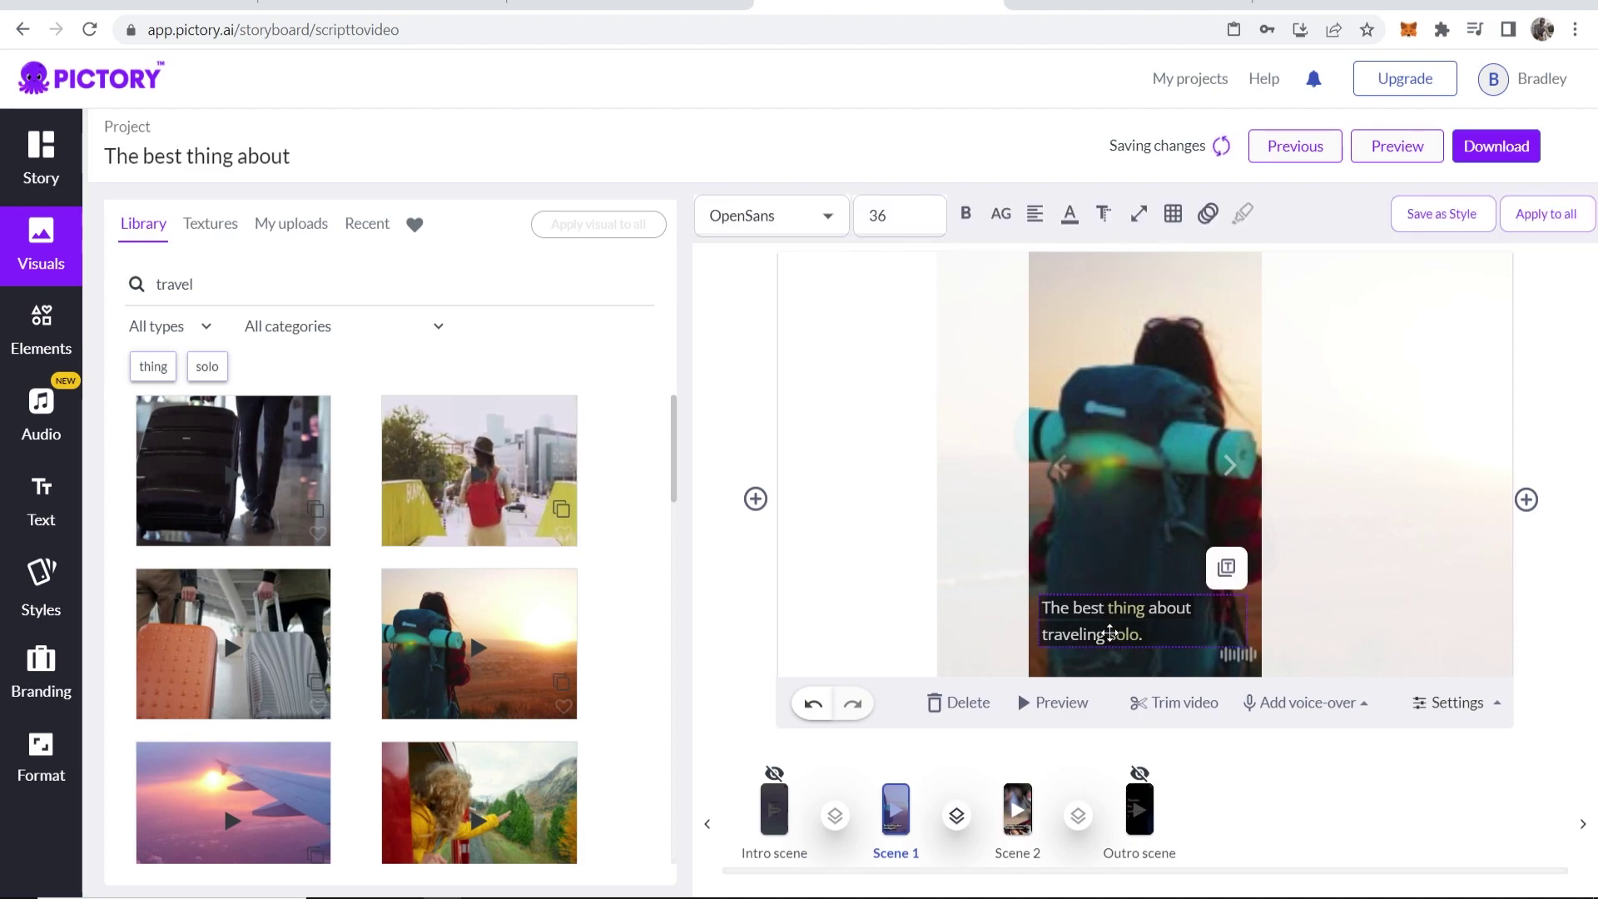
drag(1106, 632, 1130, 485)
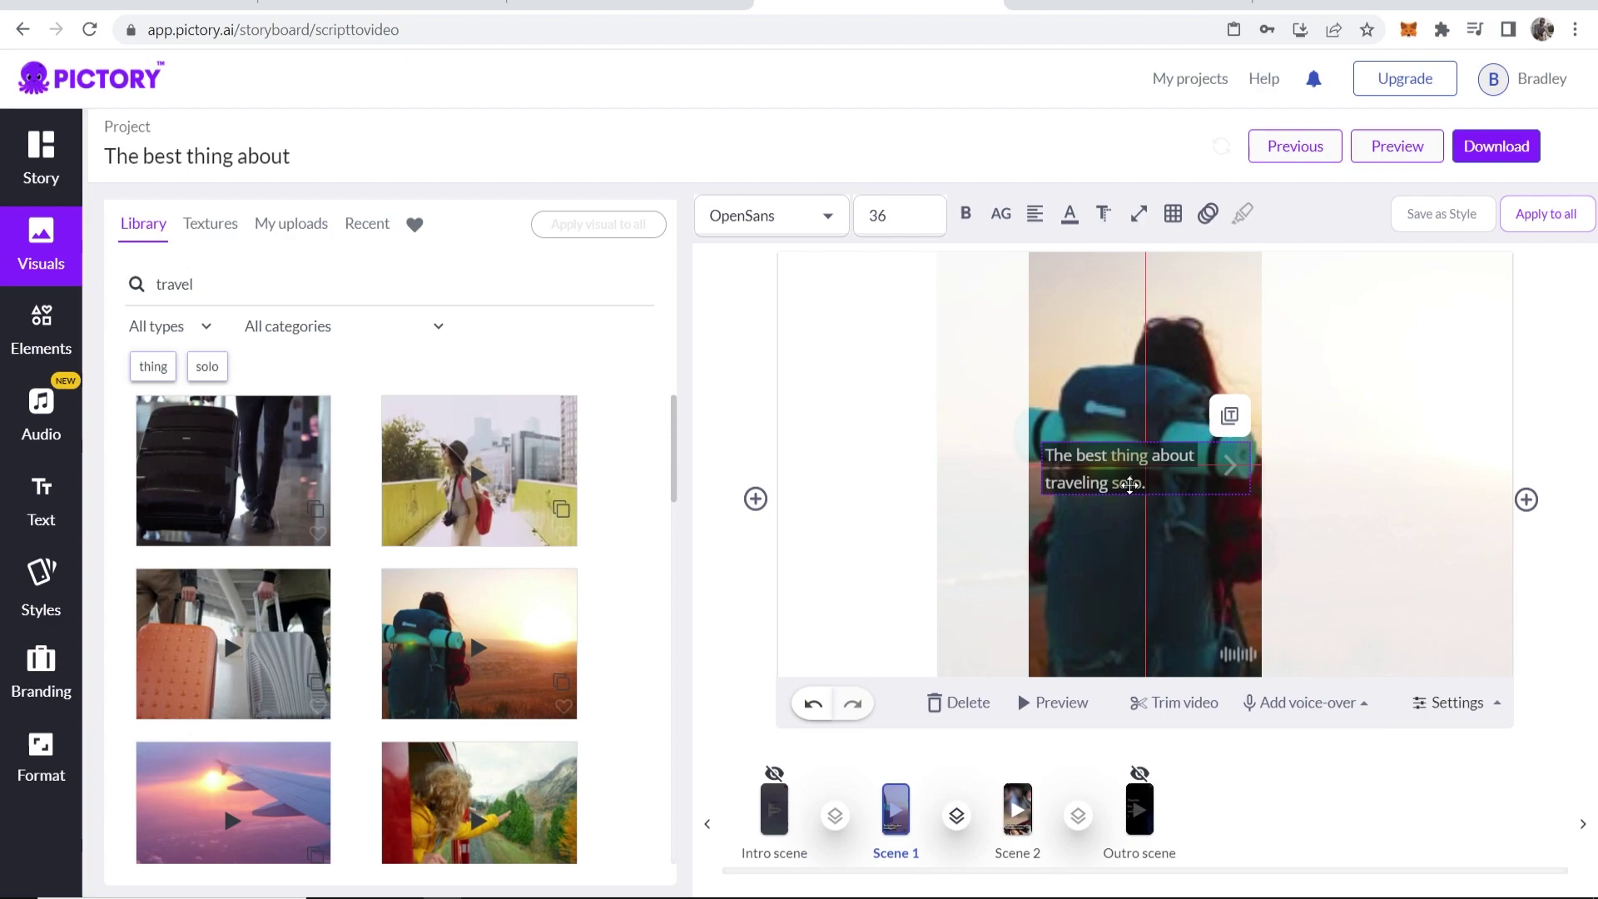
click(1035, 214)
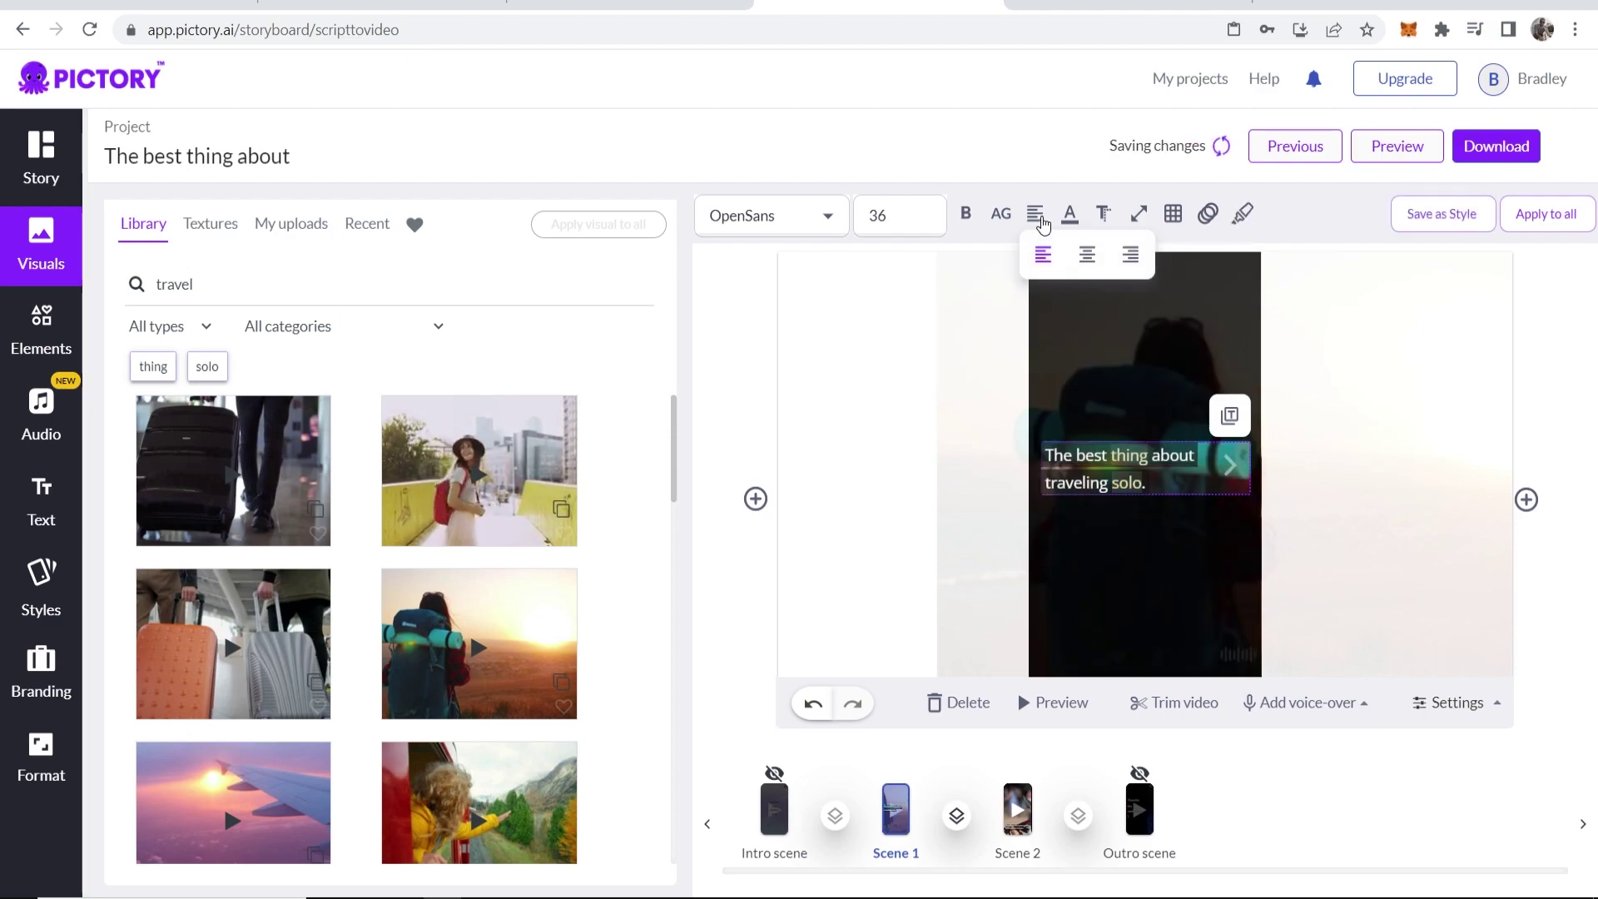
click(1087, 254)
click(1208, 214)
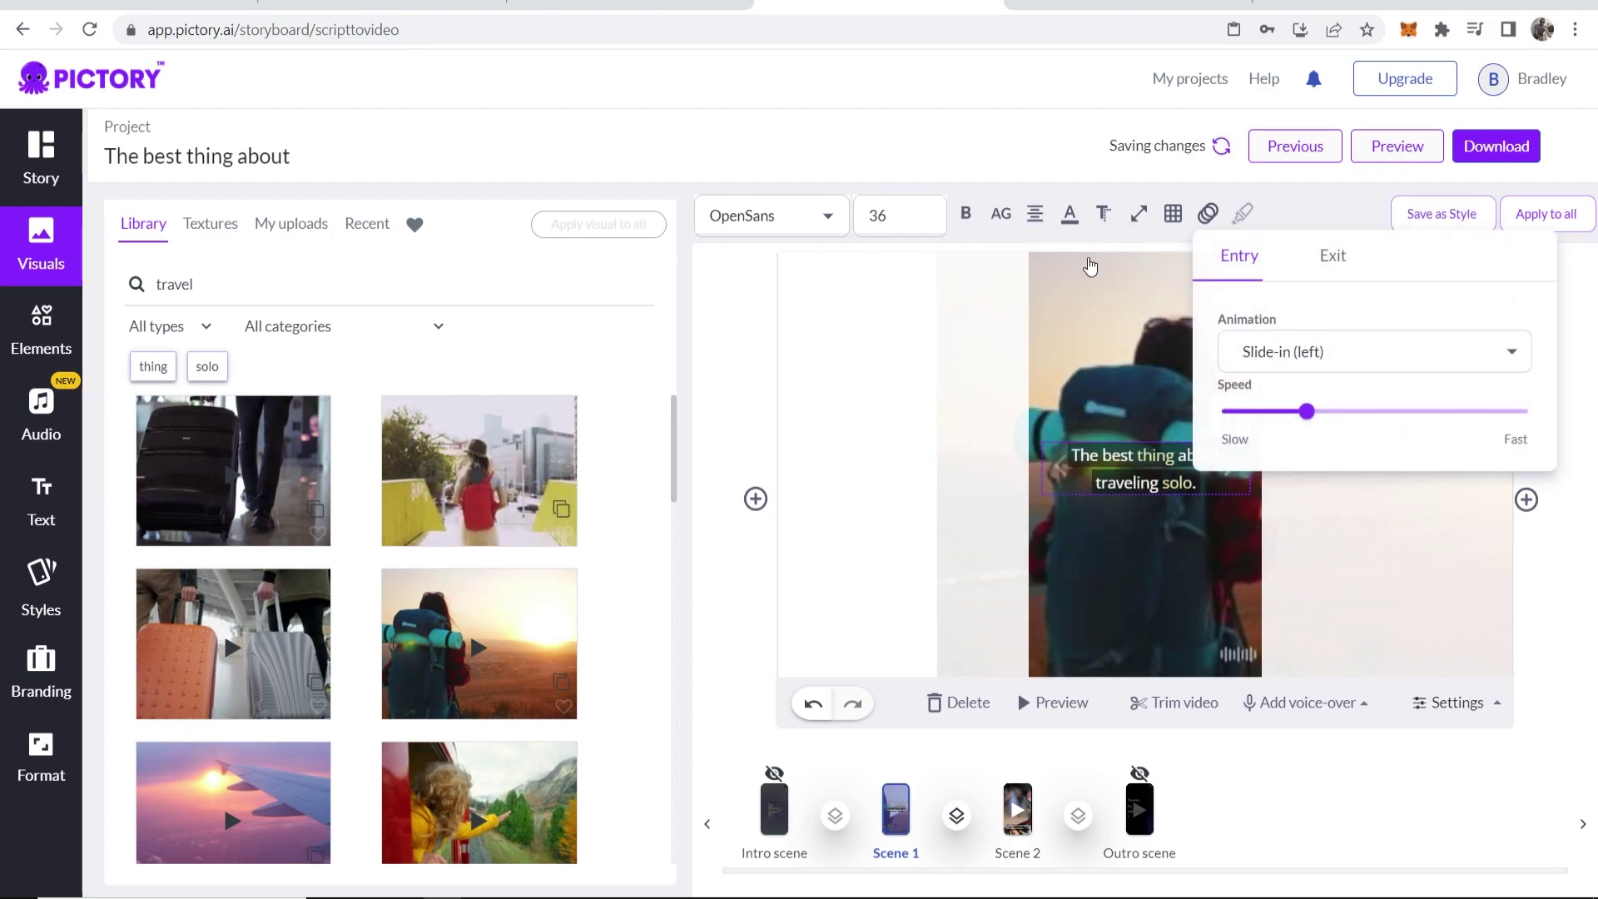
click(1173, 214)
click(919, 133)
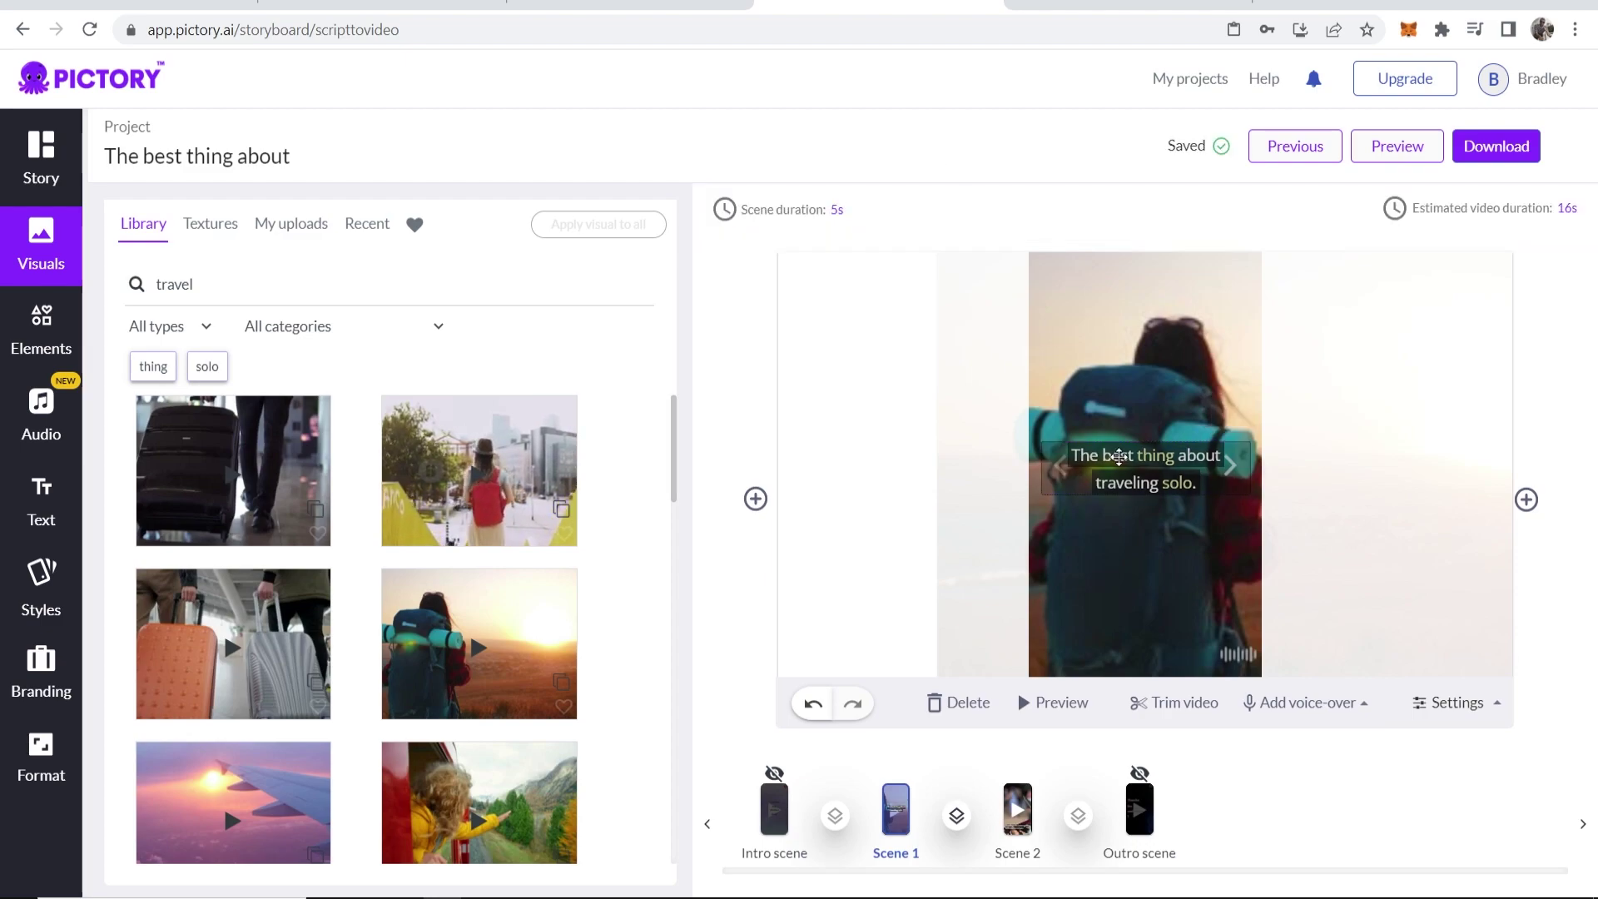
Make the entire Scene 1 caption plain white, then move on to Scene 2
click(1232, 476)
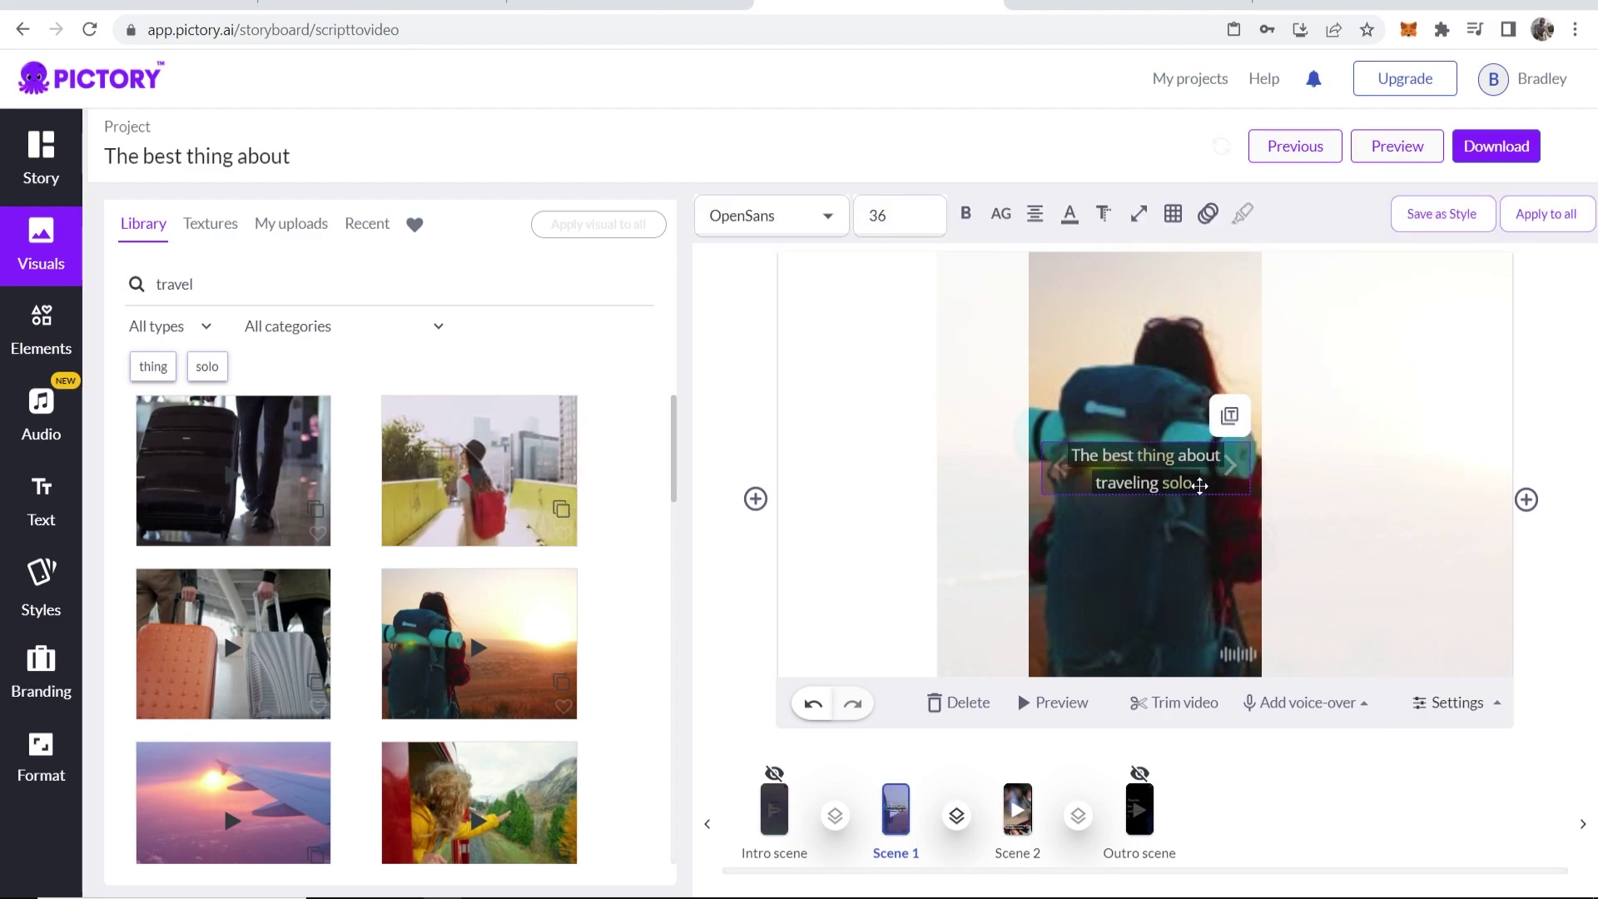
drag(1196, 483, 1066, 455)
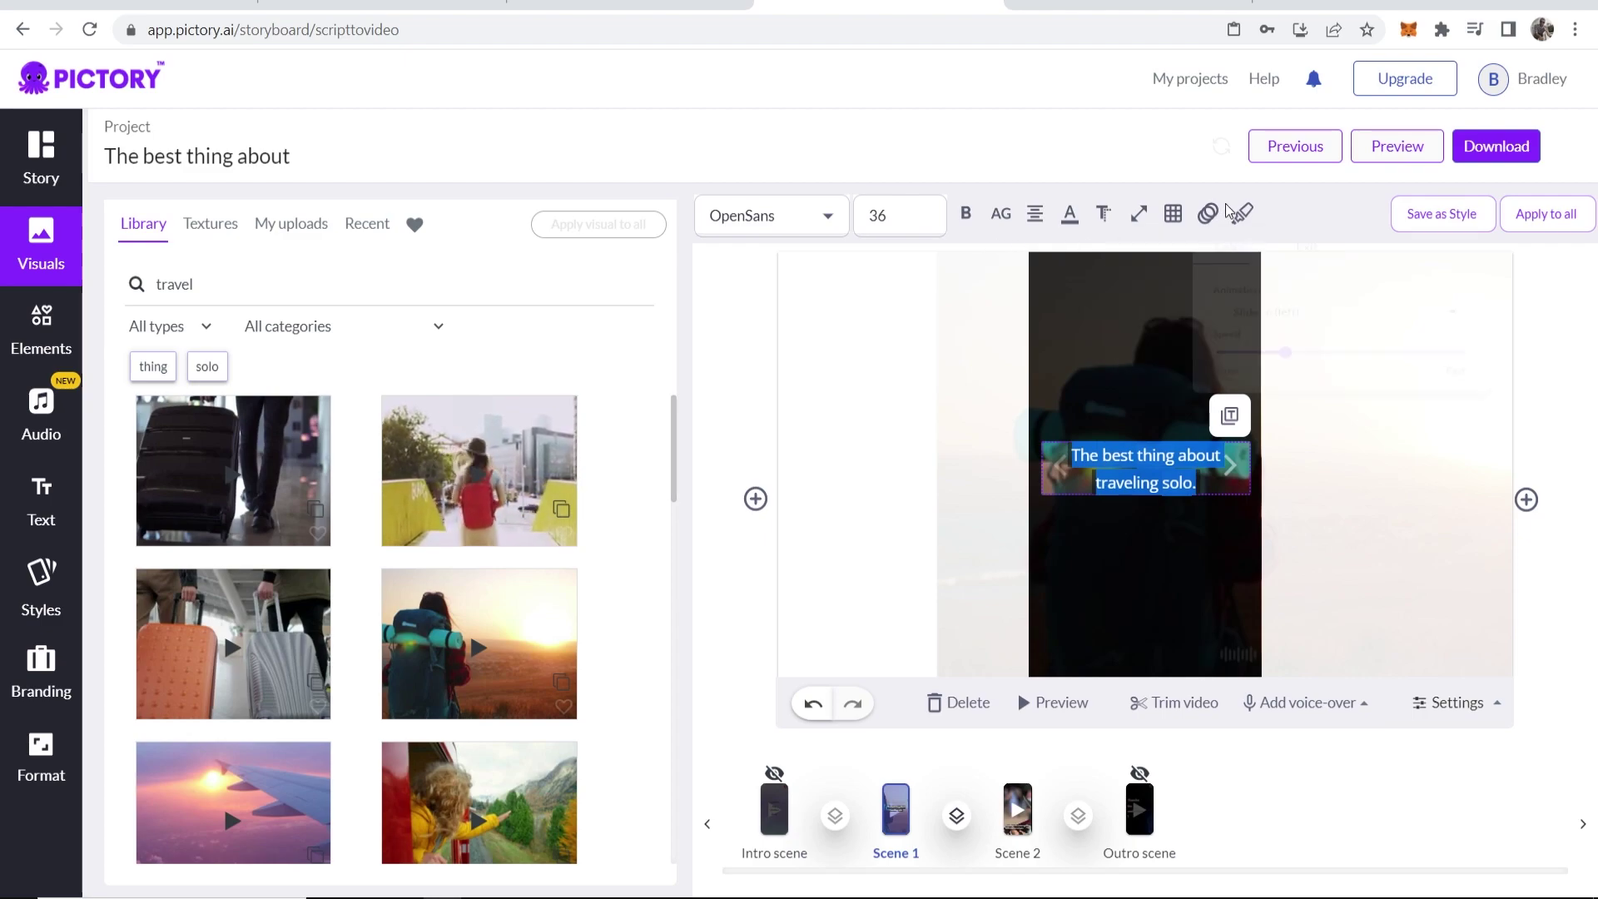
click(1310, 507)
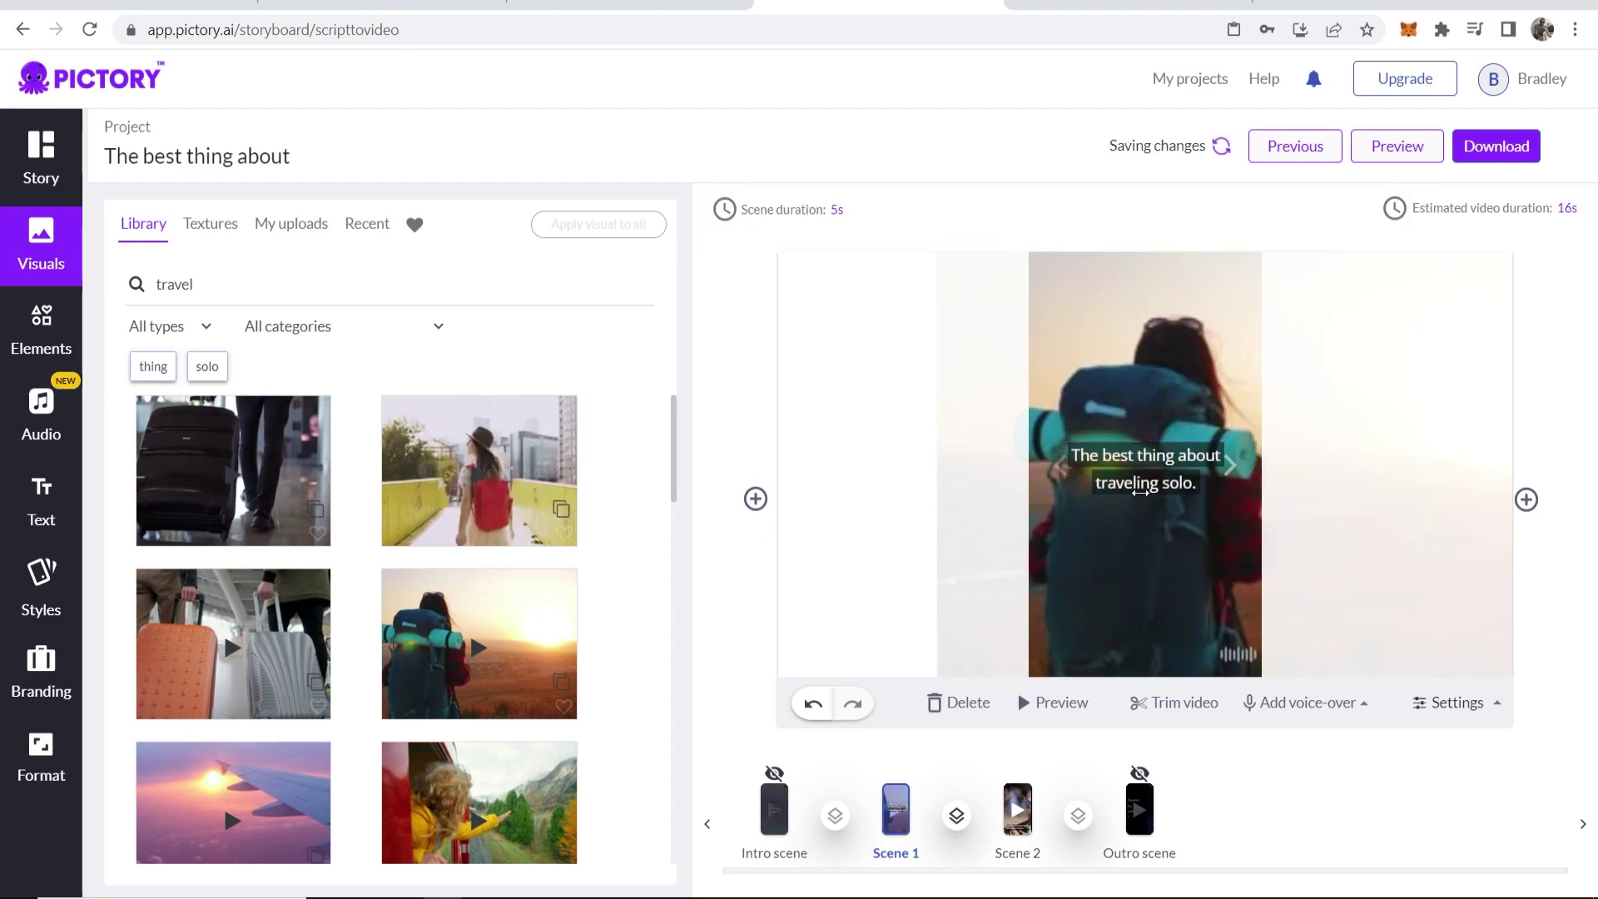
click(1127, 480)
click(1359, 464)
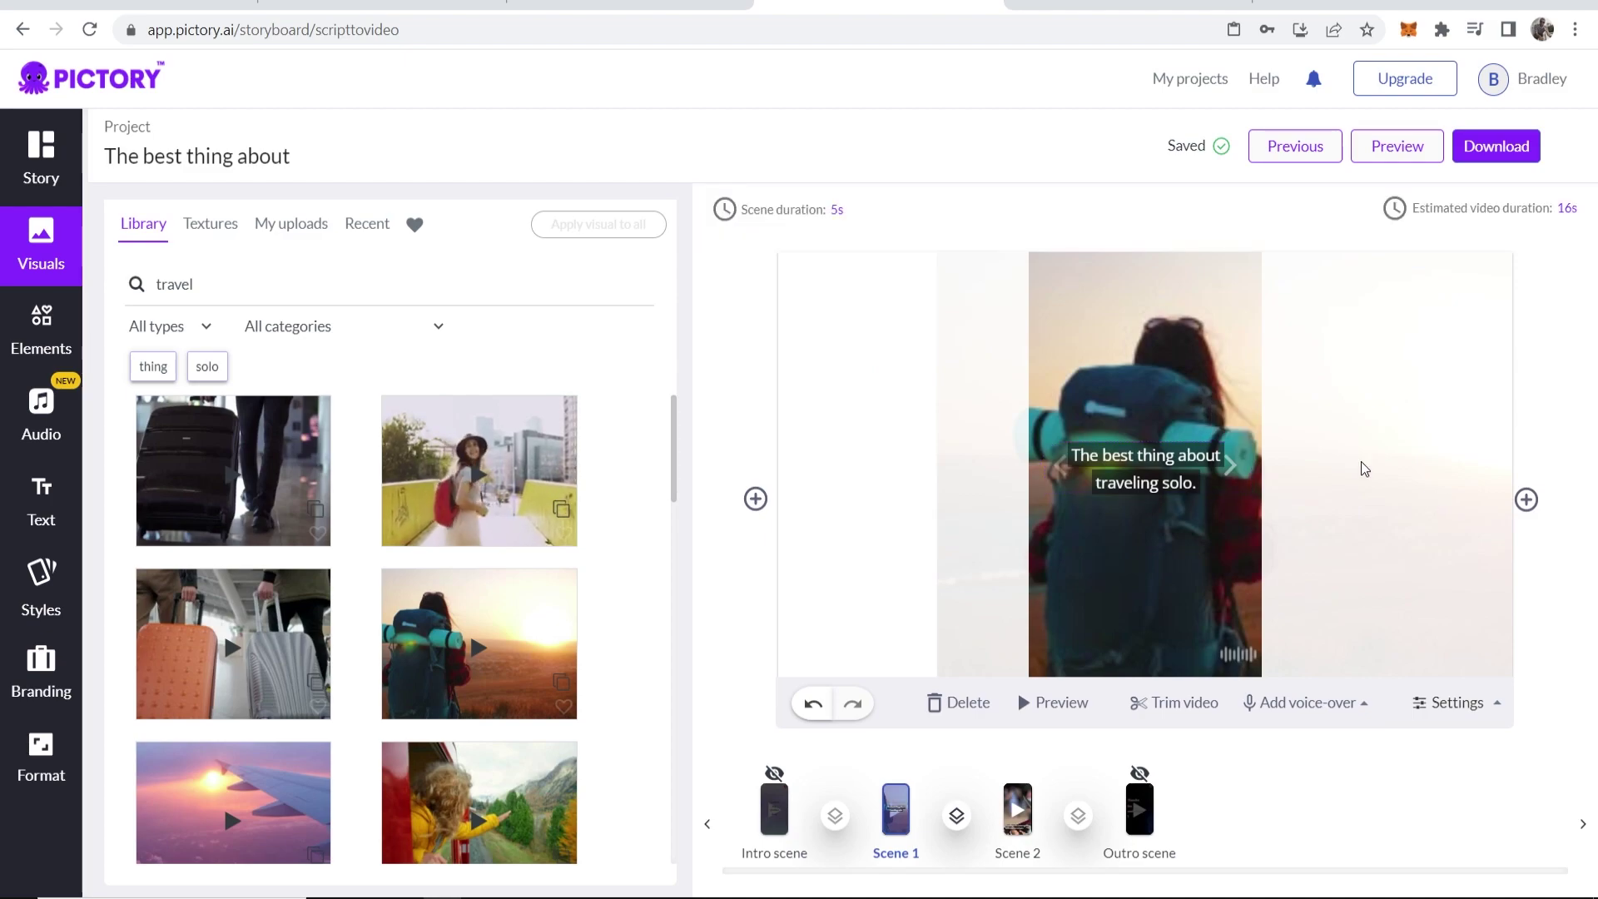
click(1019, 802)
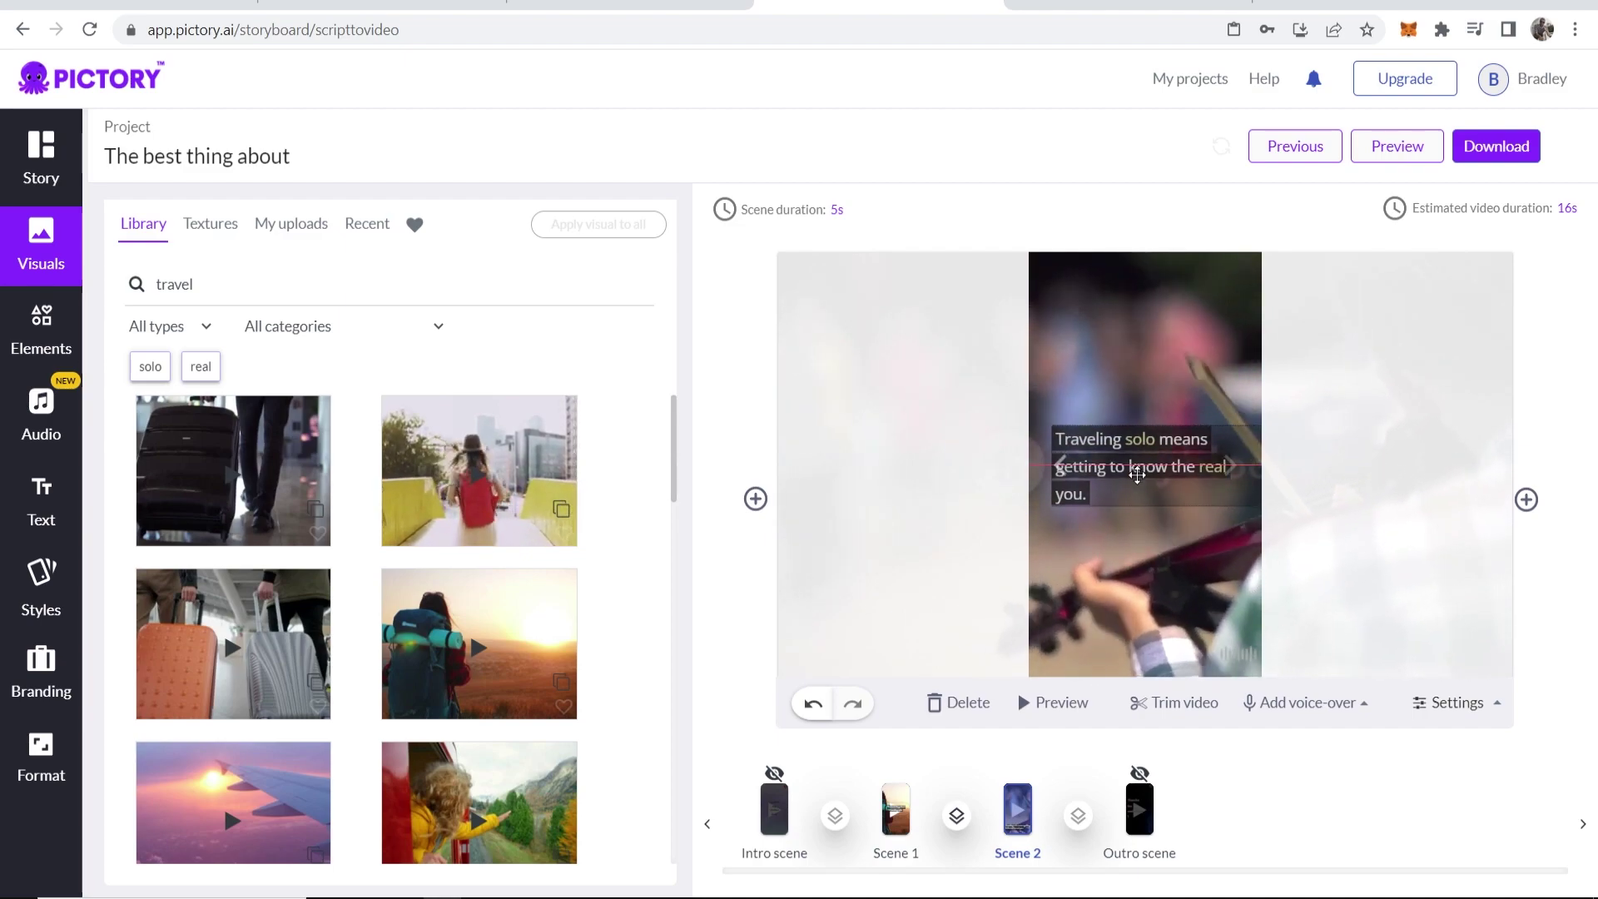
Replace Scene 2's violin footage with the woman-leaning-out-of-a-train clip from a 'travel' search
click(1078, 751)
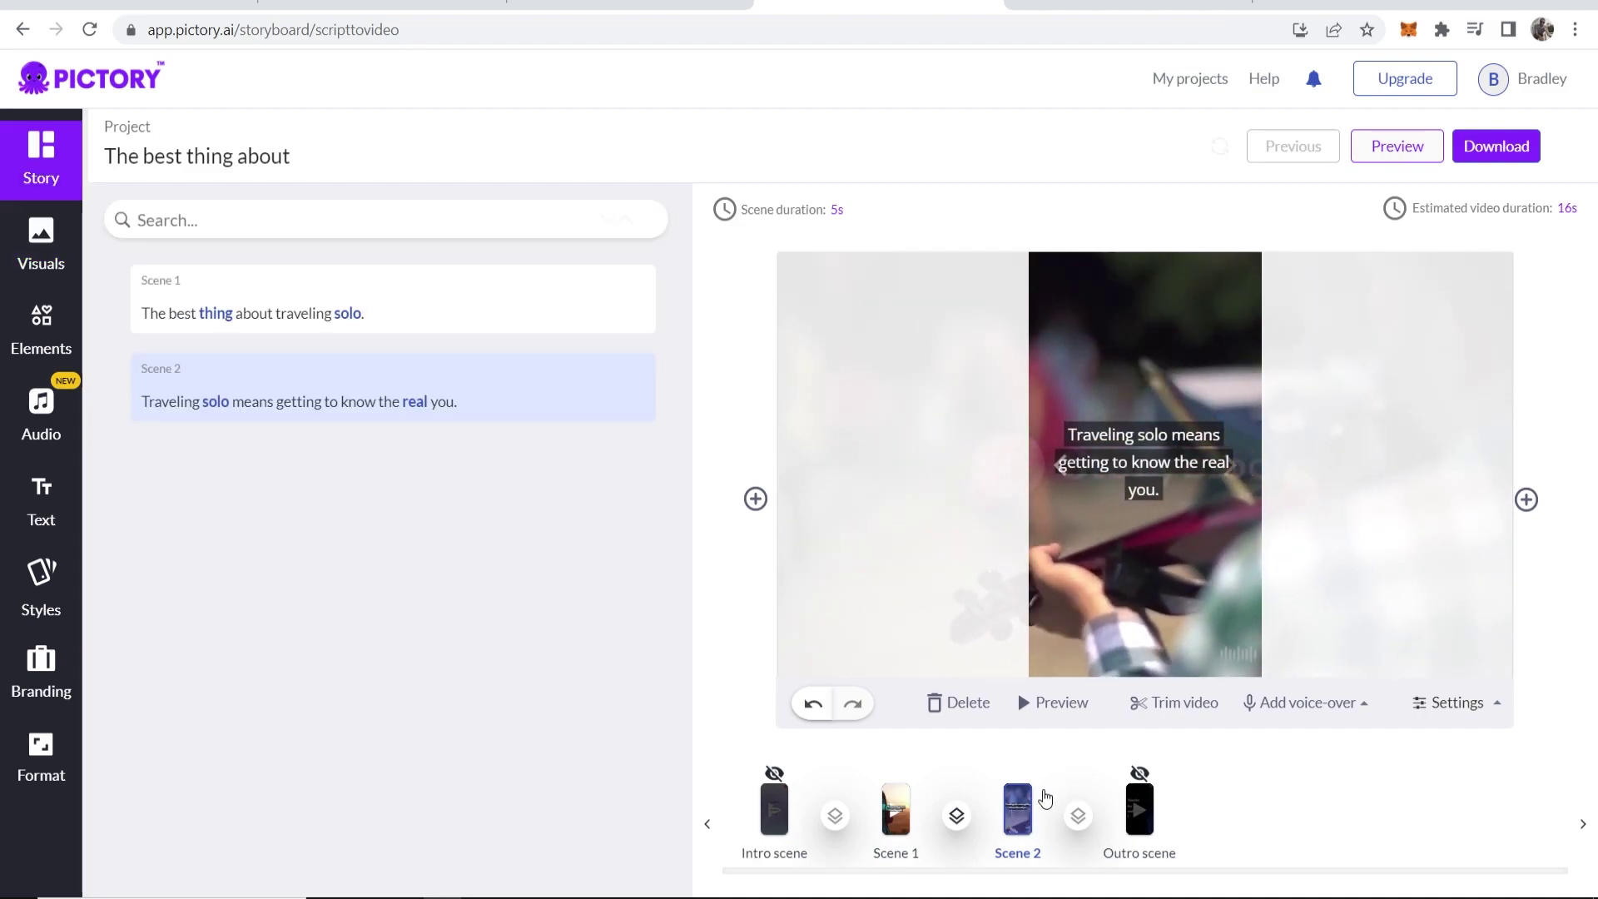
click(41, 246)
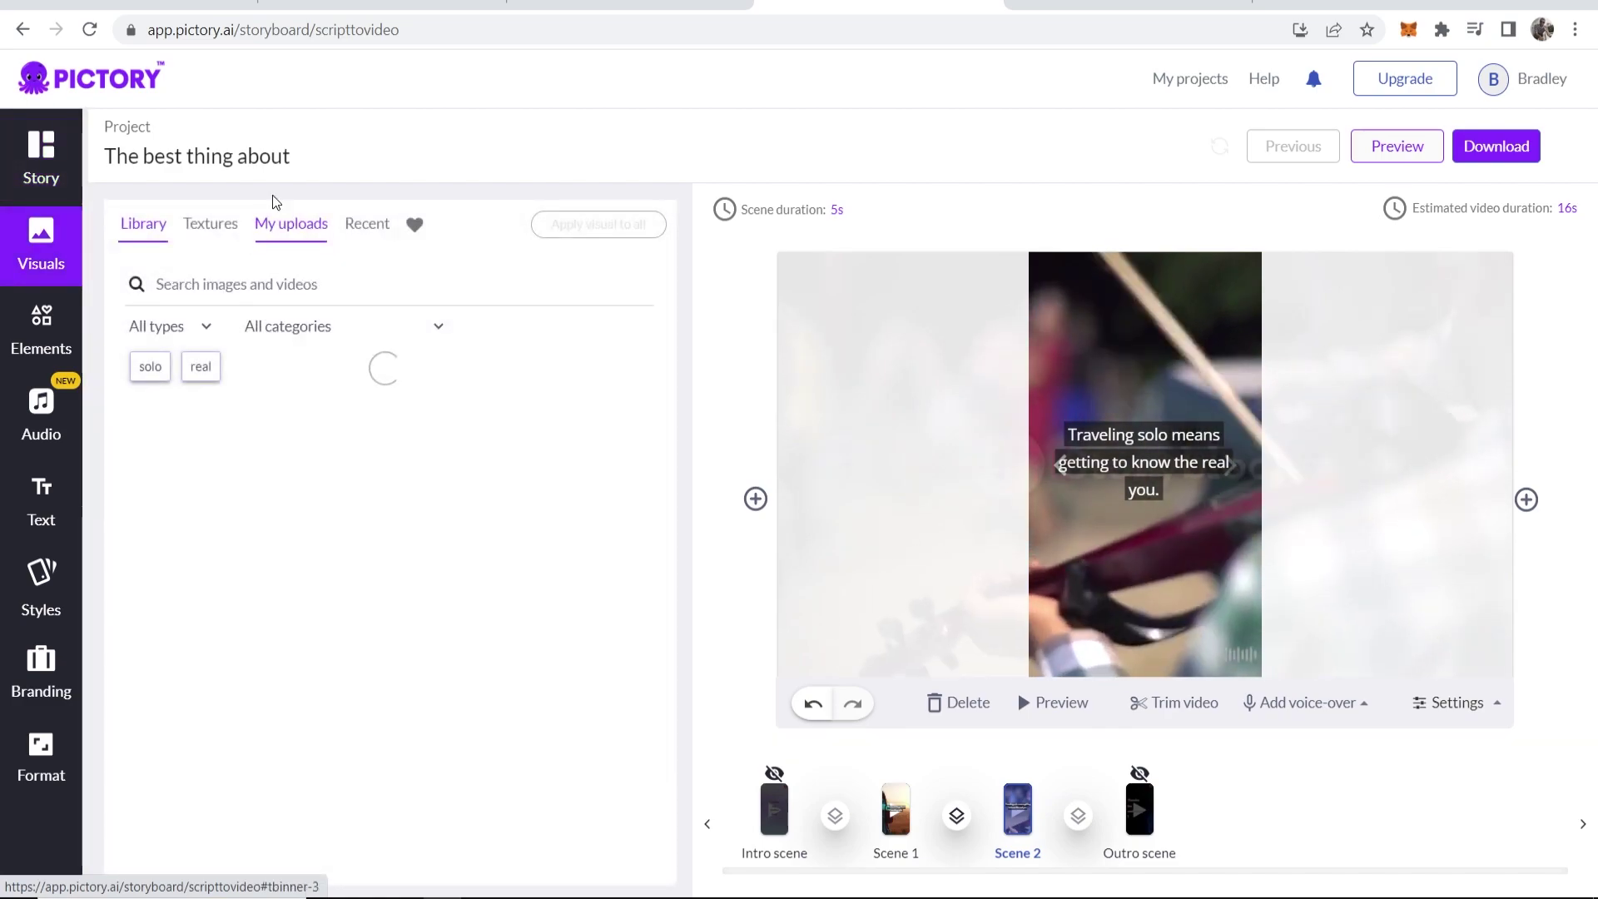
click(380, 292)
text(travel)
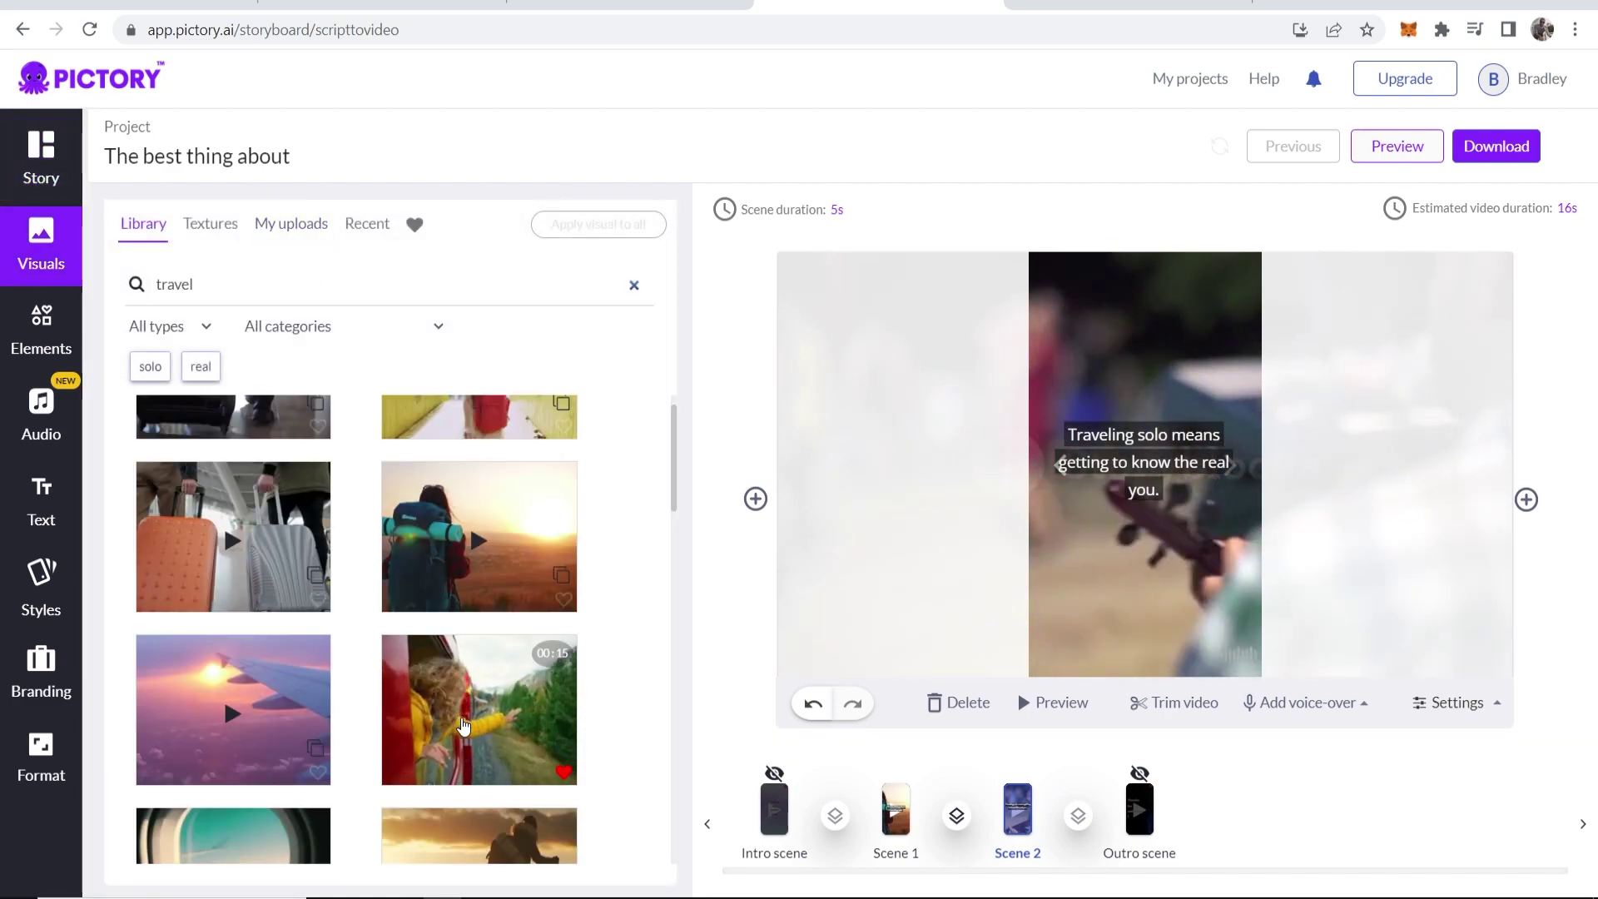
click(470, 727)
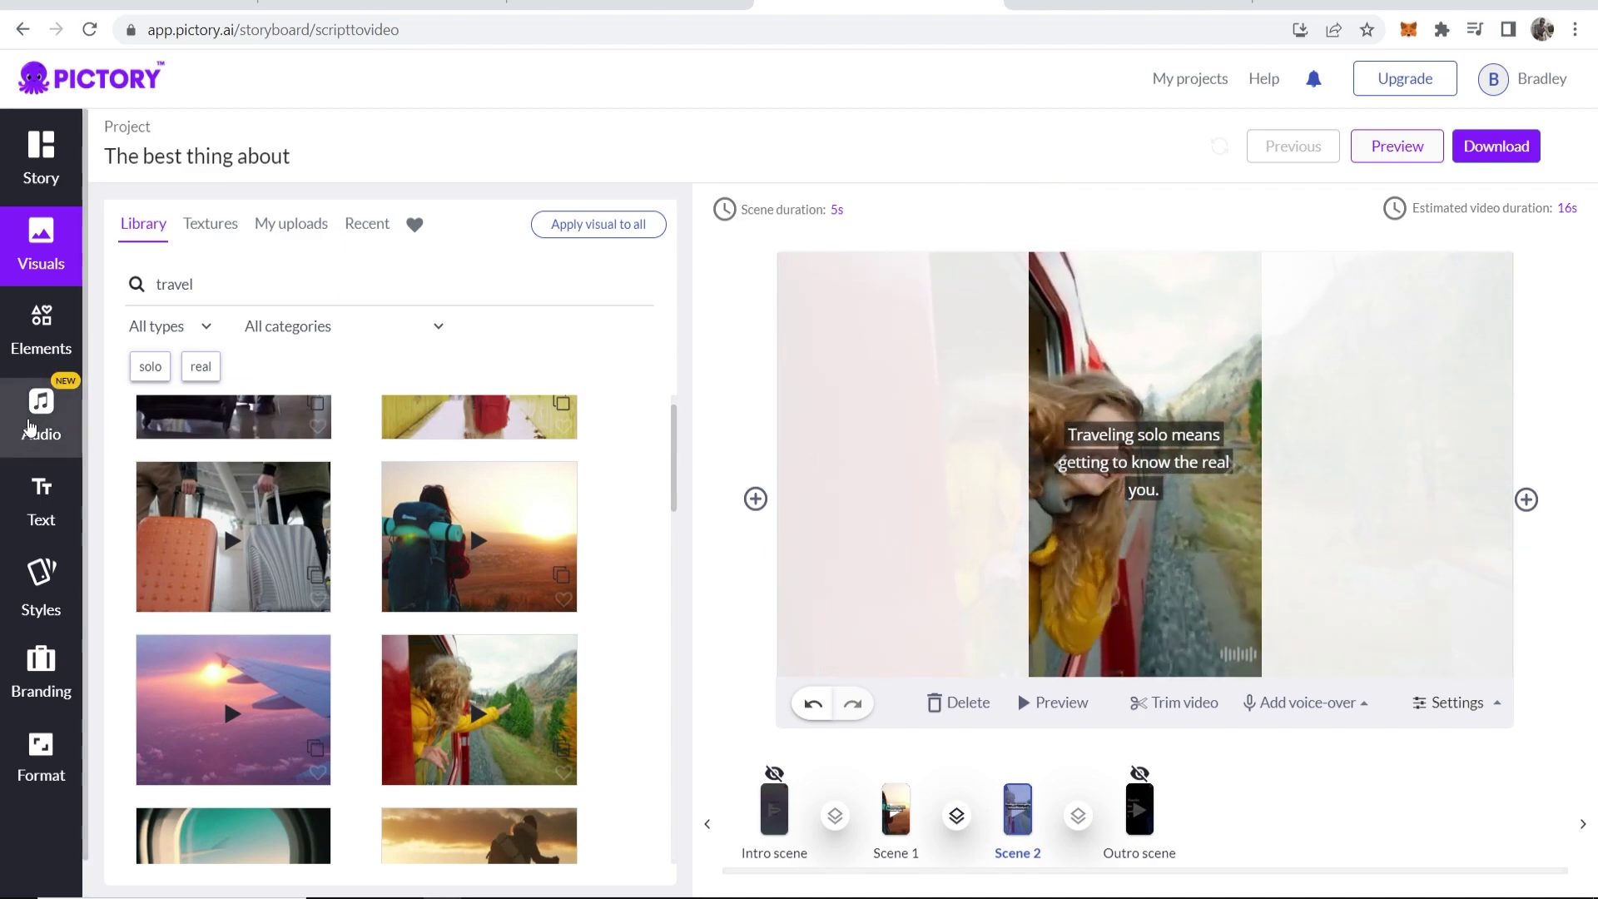
Apply 'Nomad Life' from a 'travel' music search and lower its volume to 9%
click(44, 426)
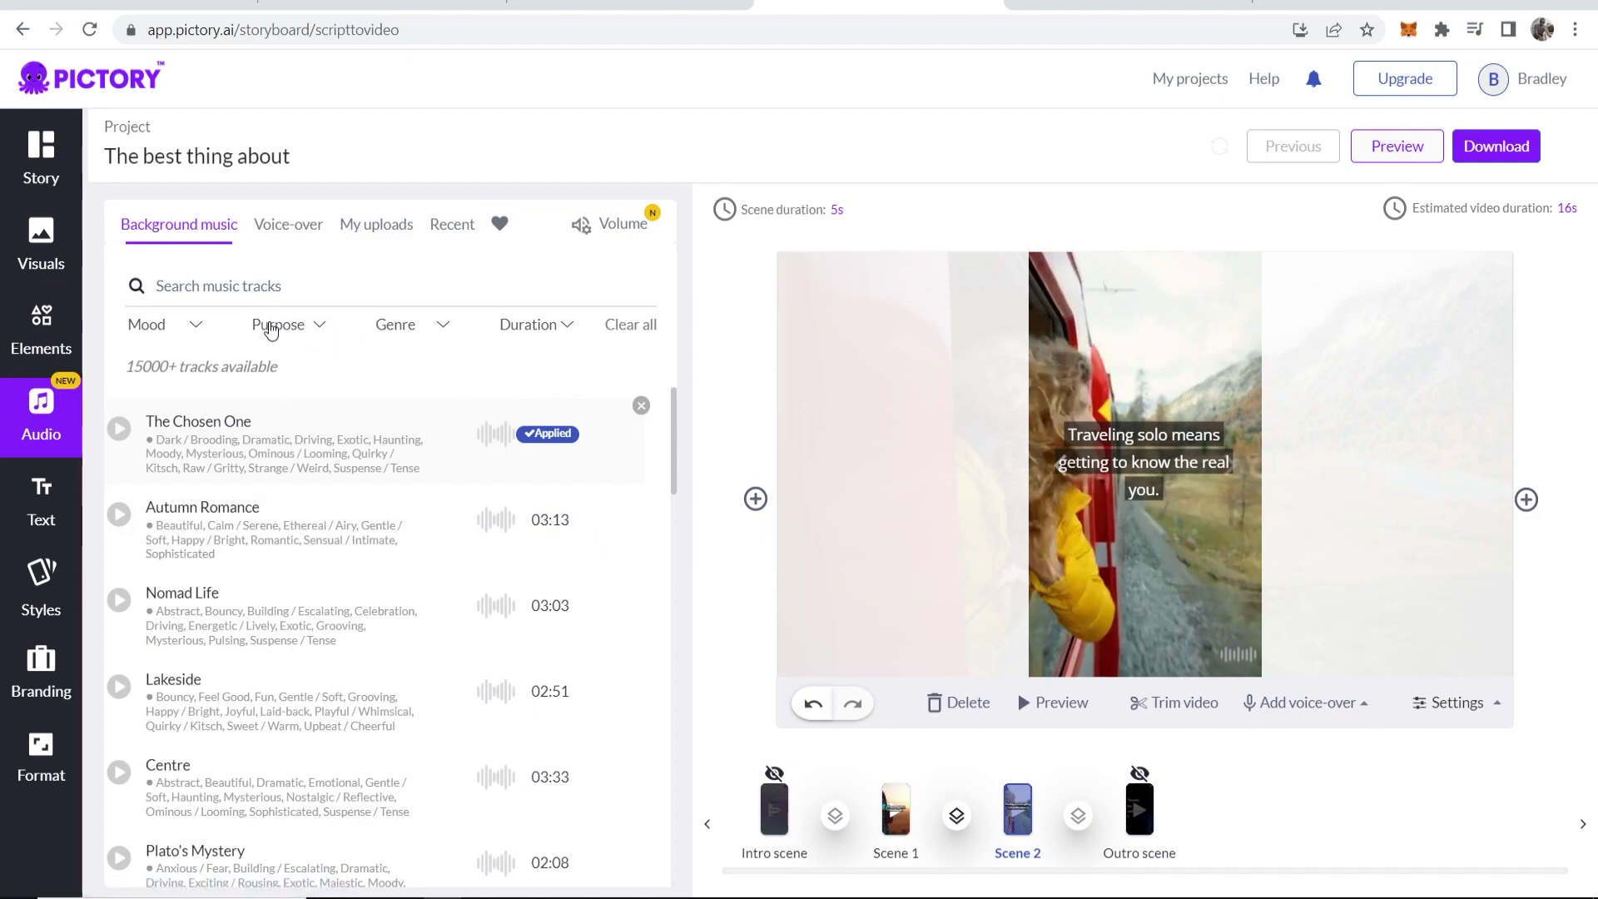
text(t)
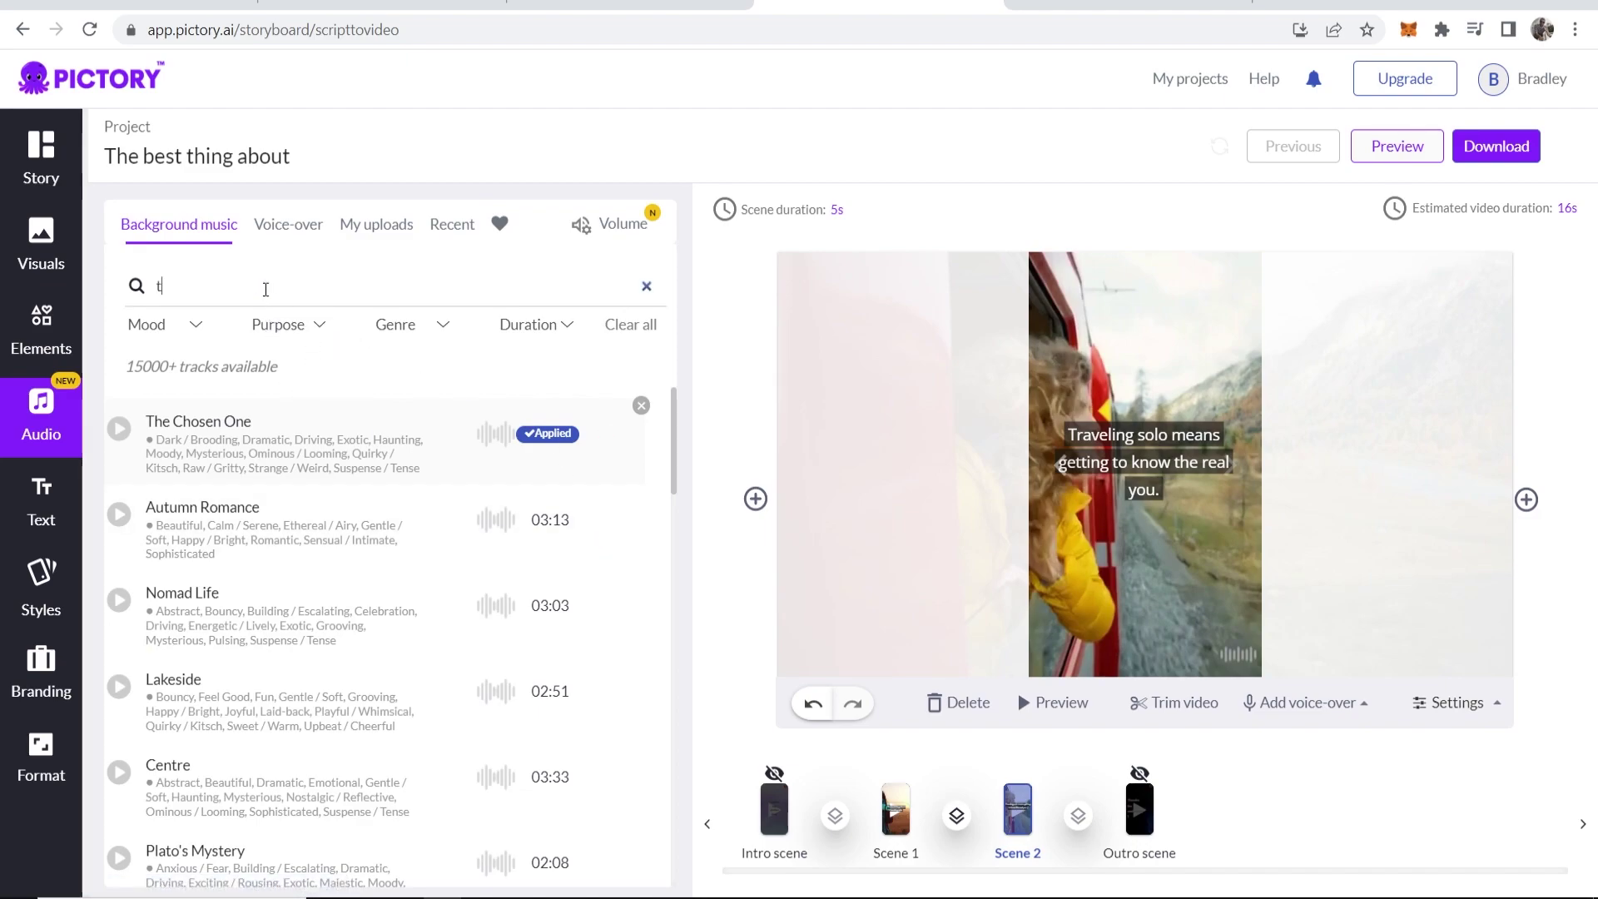
text(ravel)
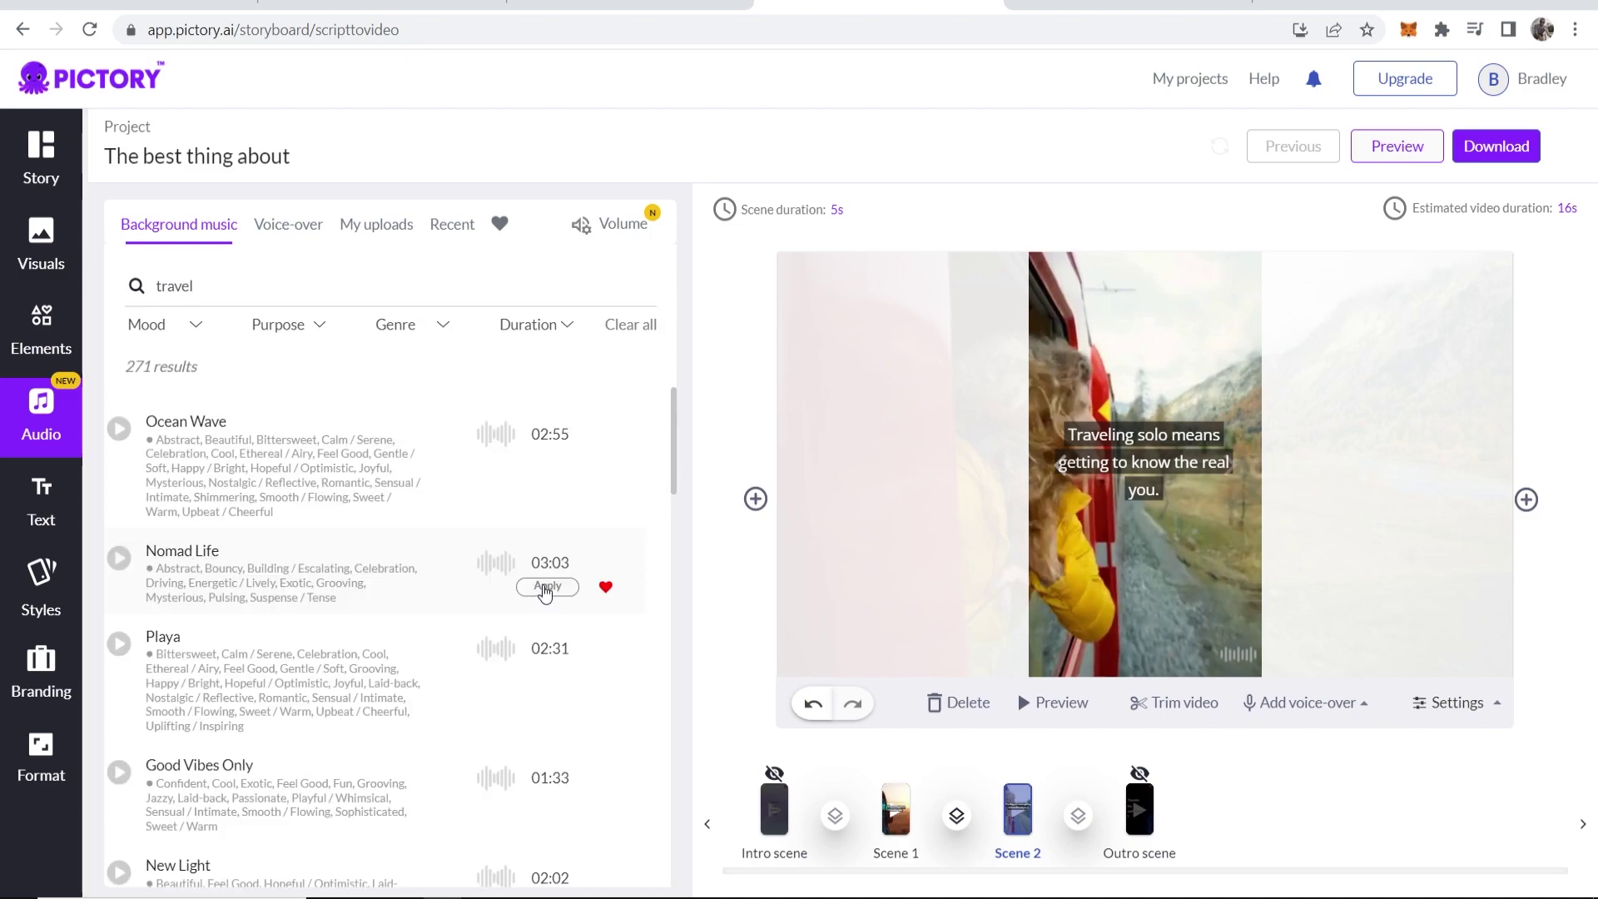
click(522, 592)
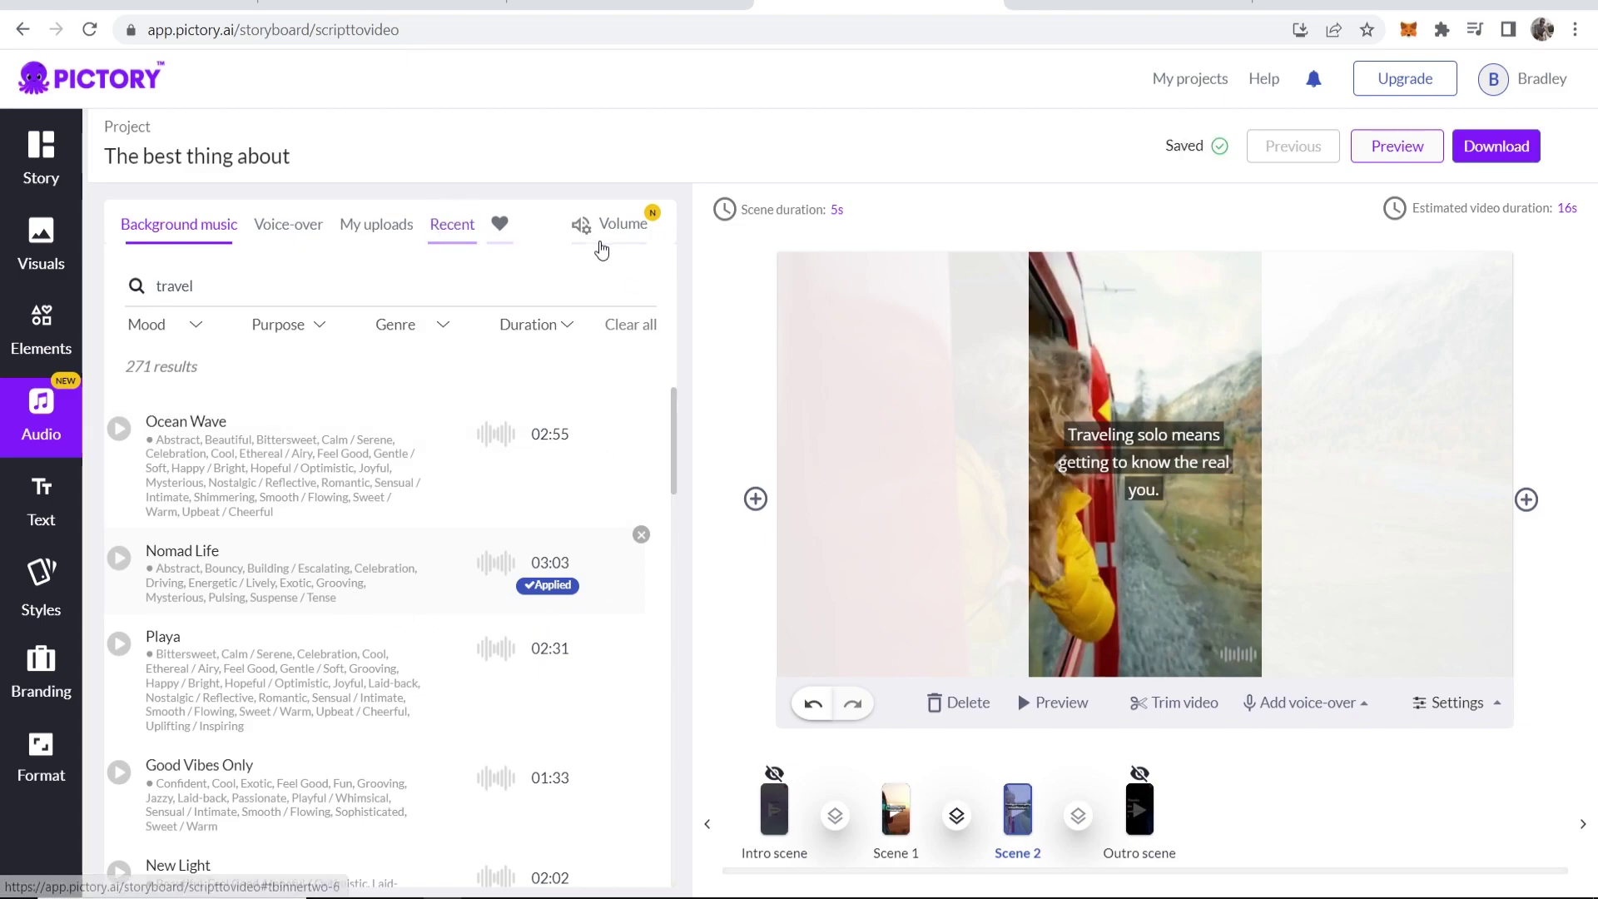
click(606, 229)
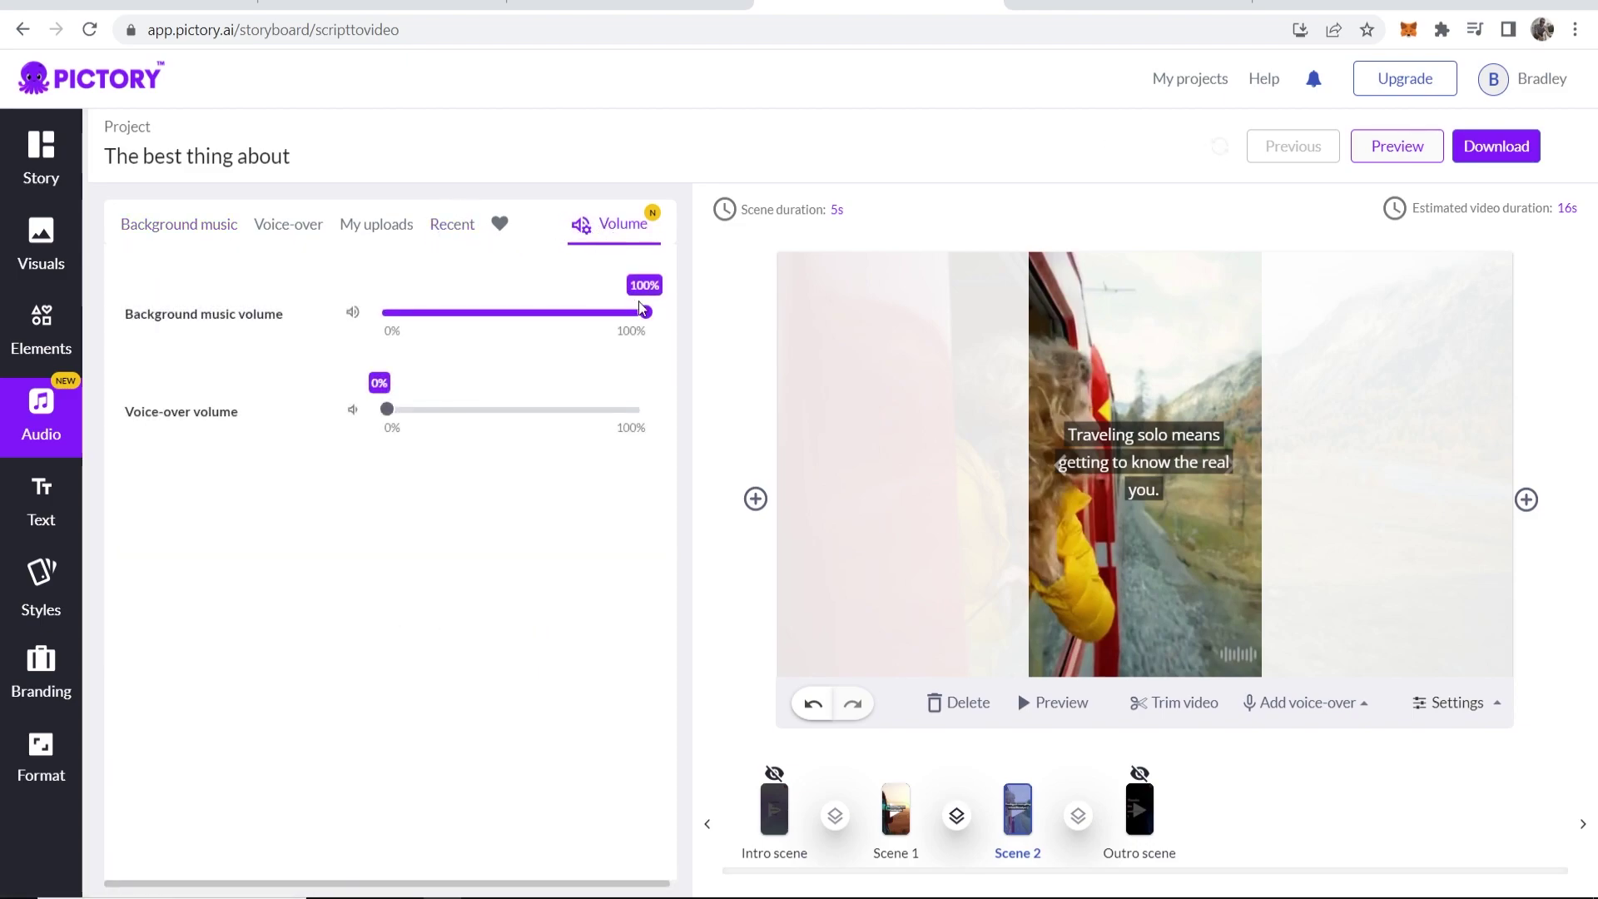
drag(640, 313, 409, 327)
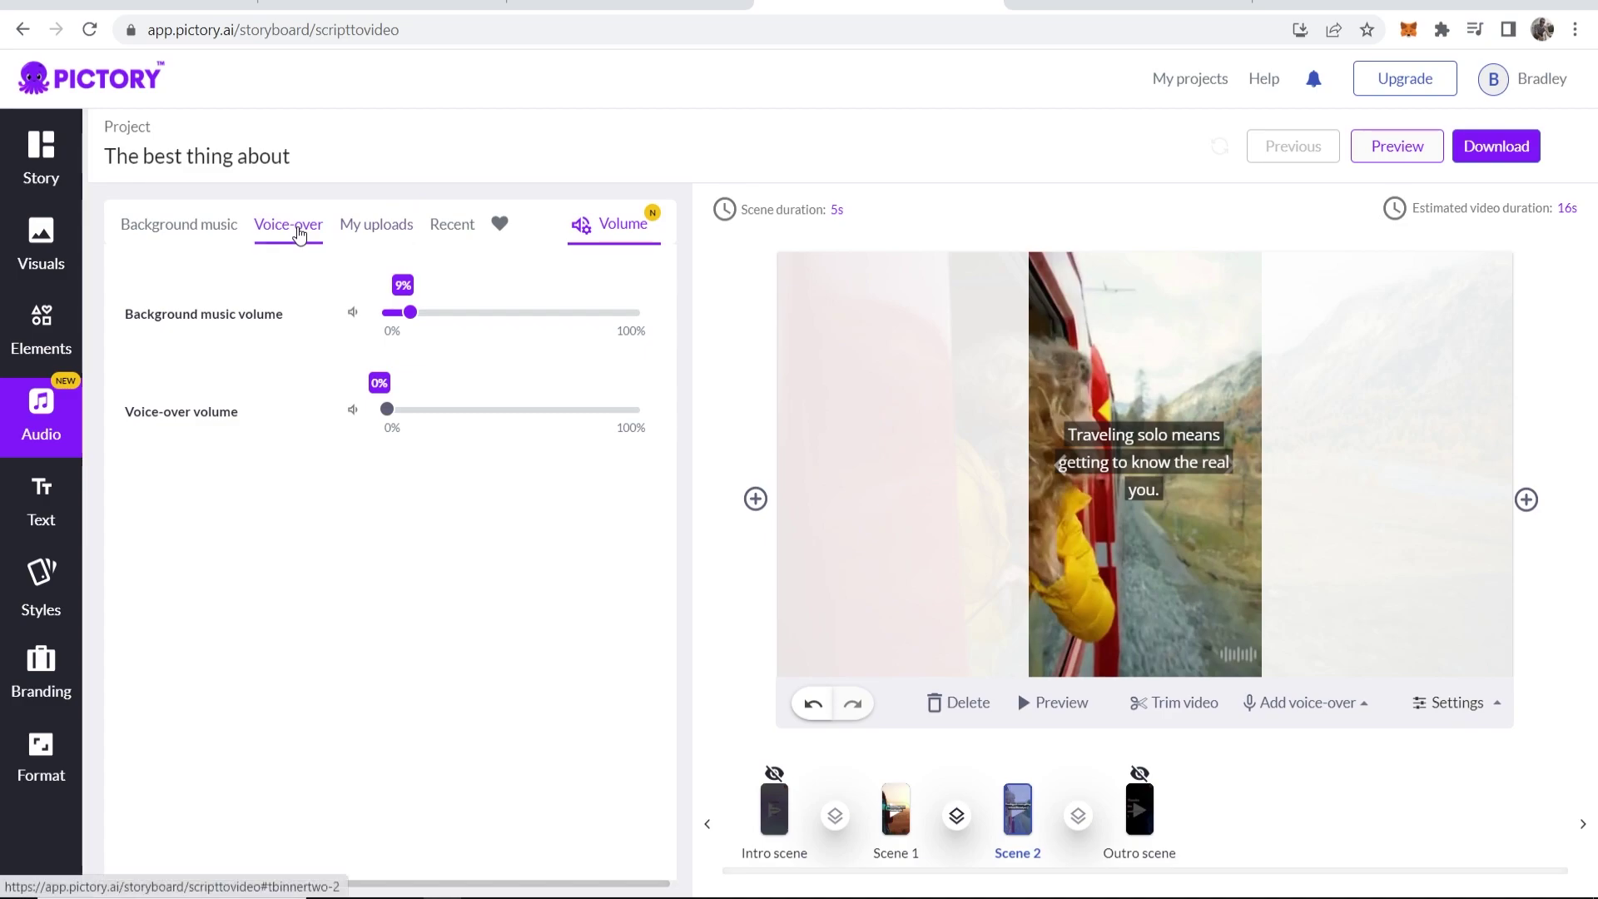
Apply the 'Adison, female' AI voice-over and generate a preview of the video
click(302, 225)
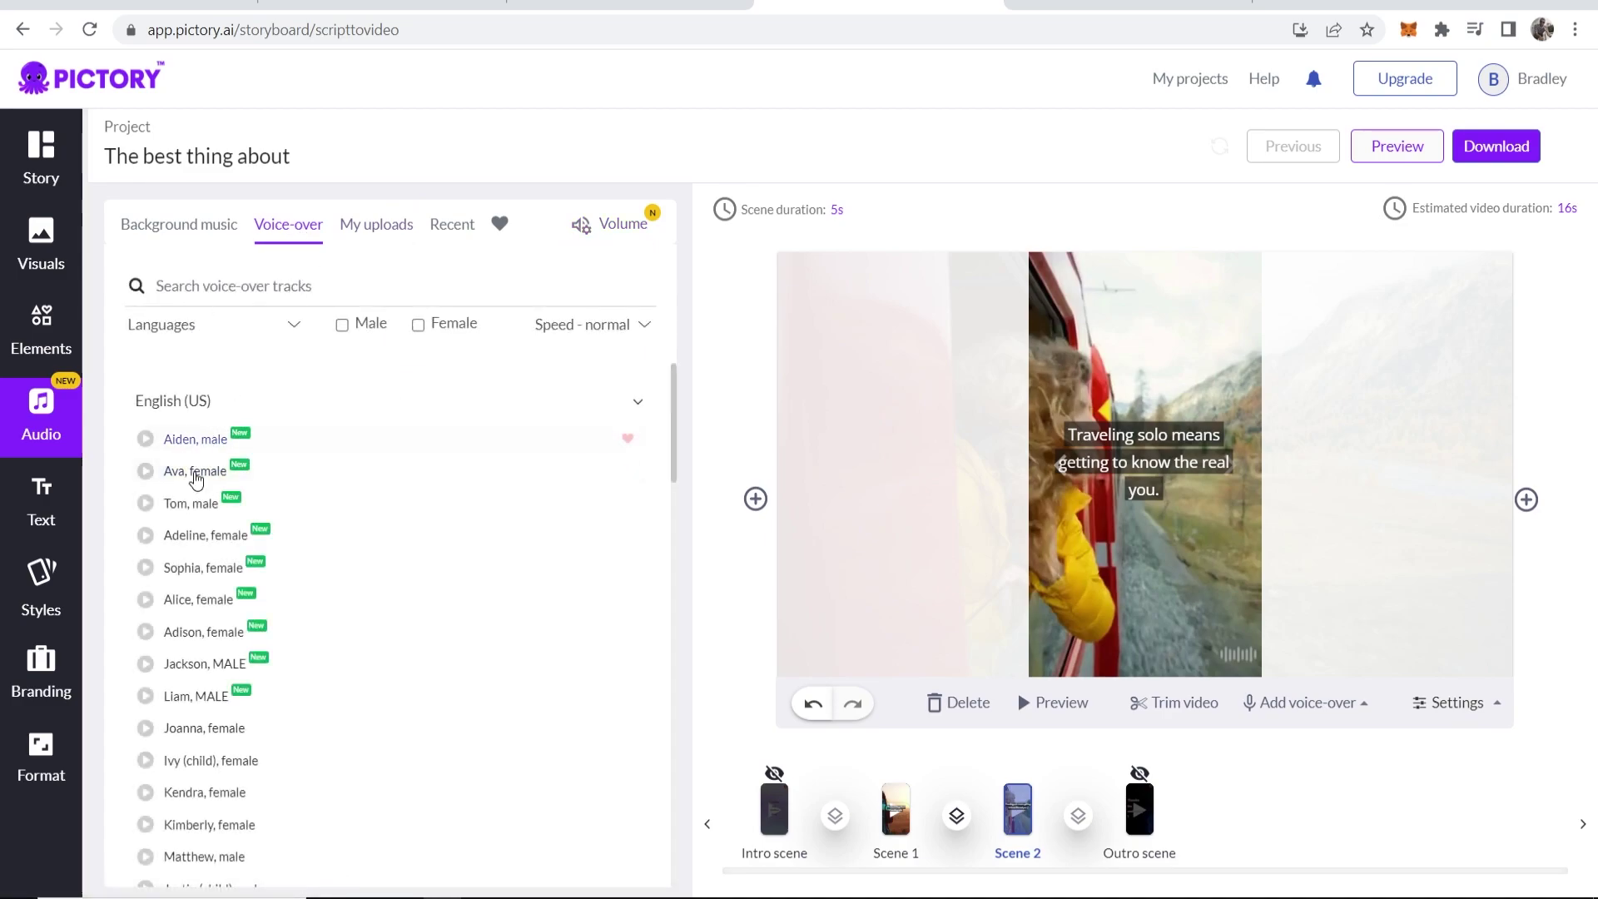
scroll(190, 508, down, 1)
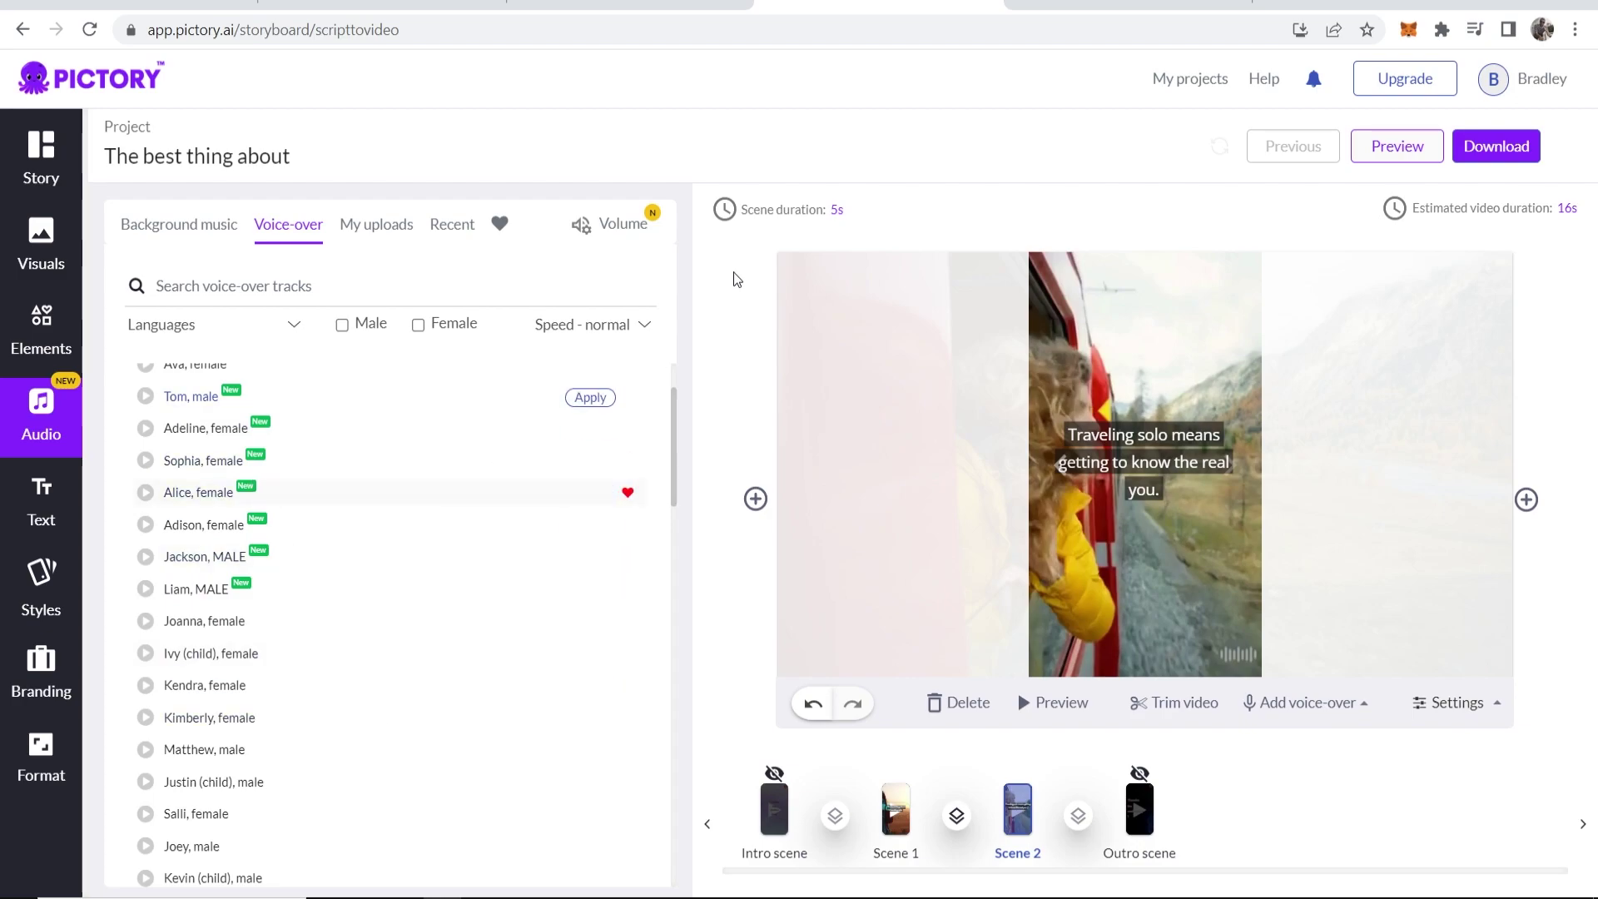
key(ctrl+Tab)
click(447, 231)
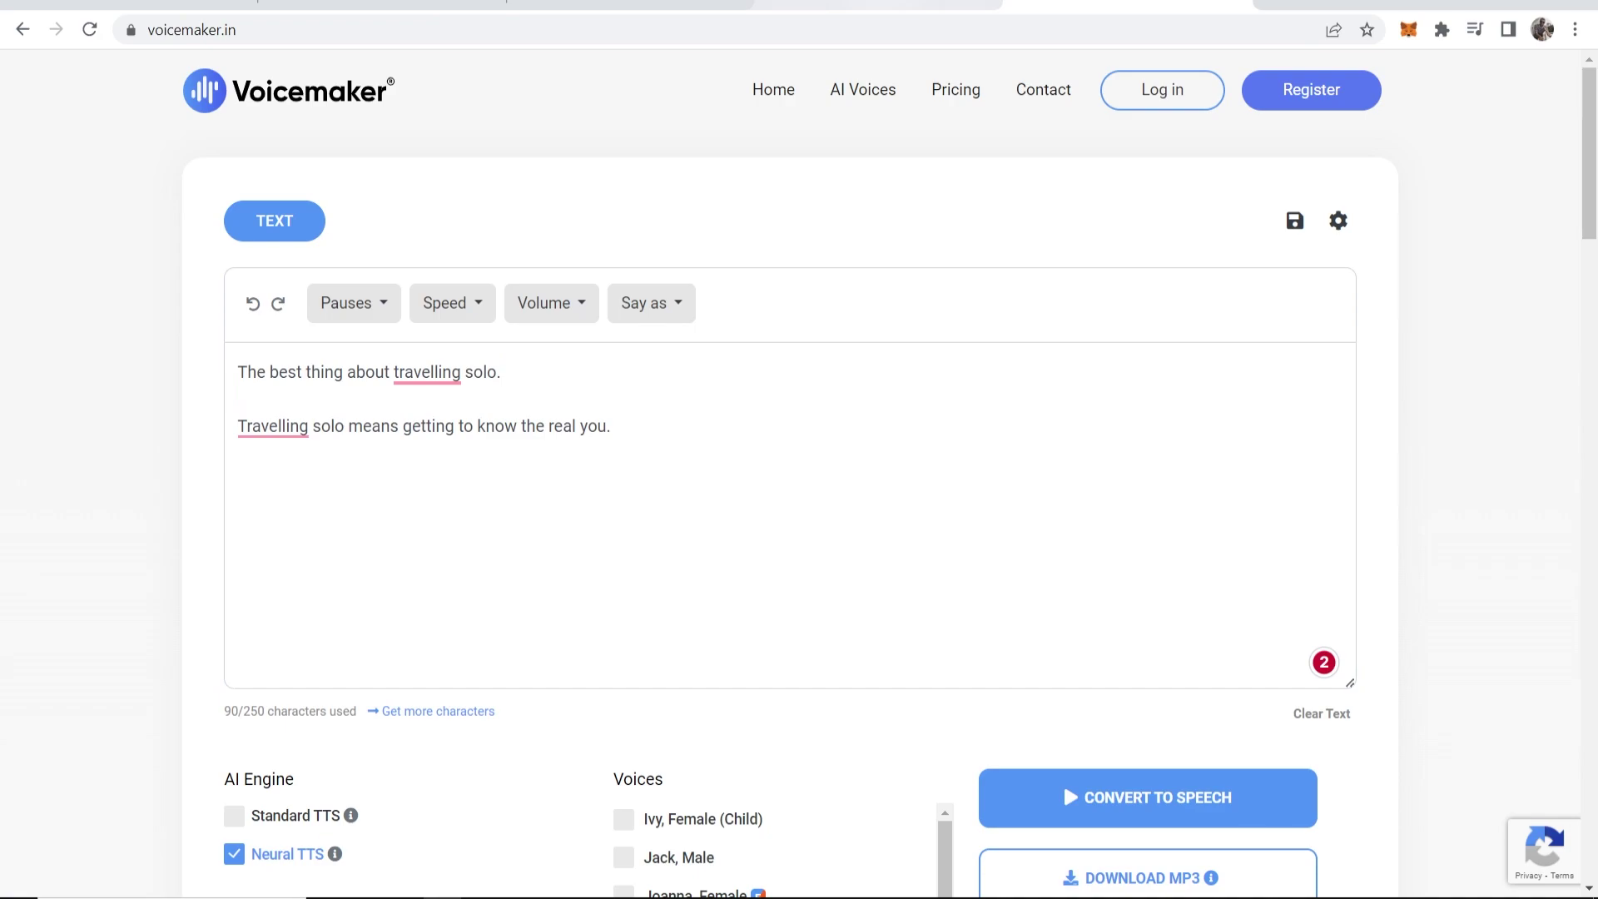
key(ctrl+shift+Tab)
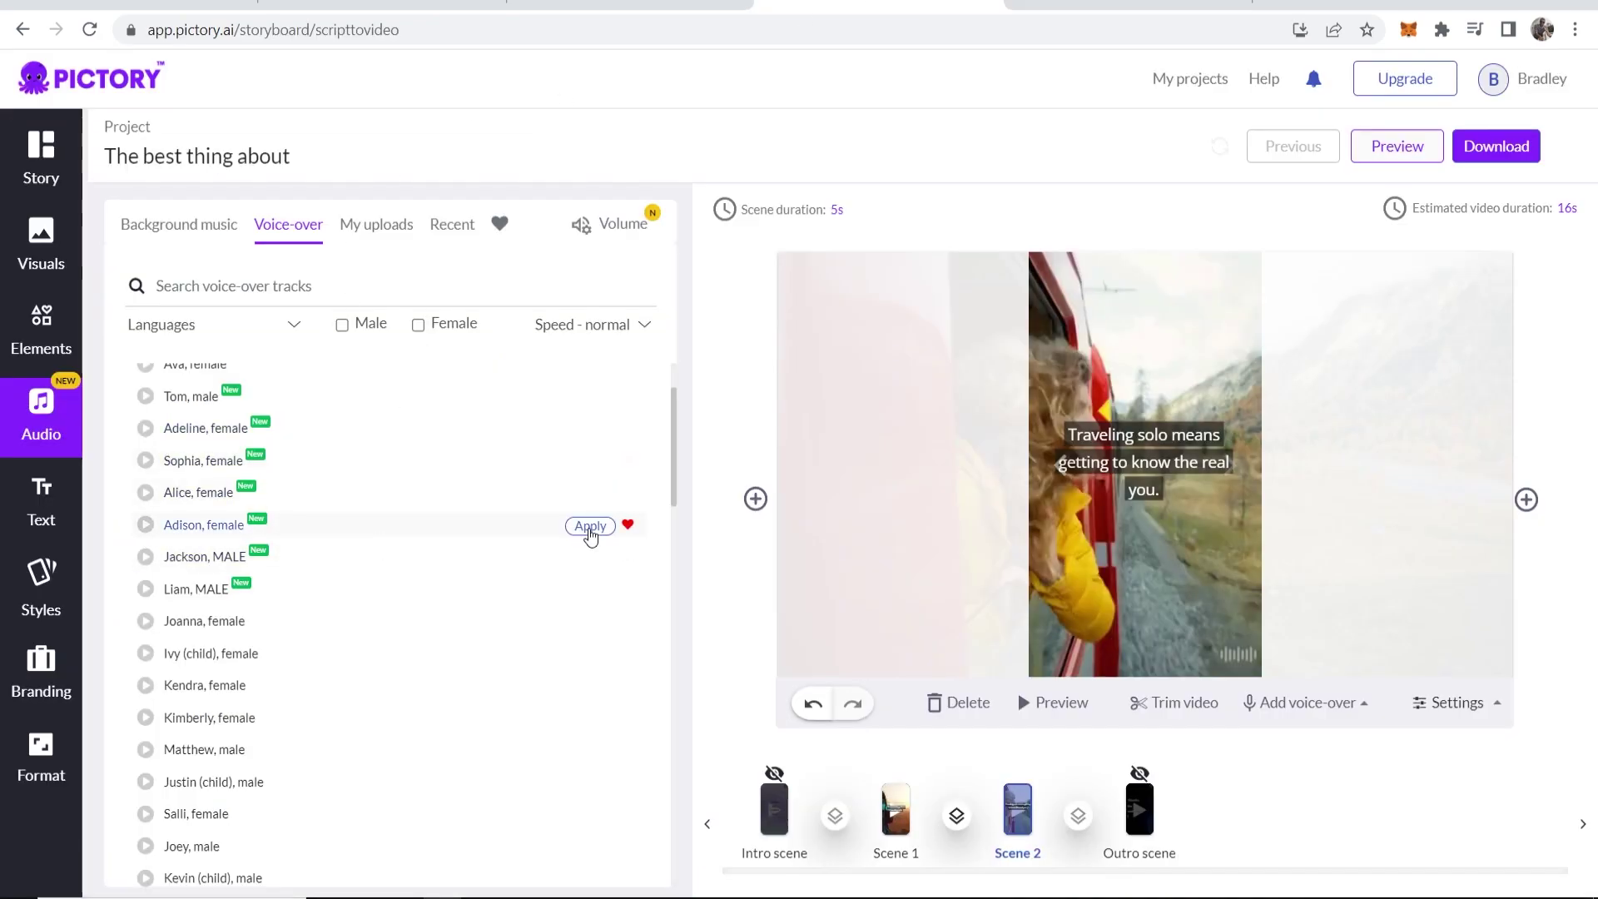
click(590, 527)
click(1411, 150)
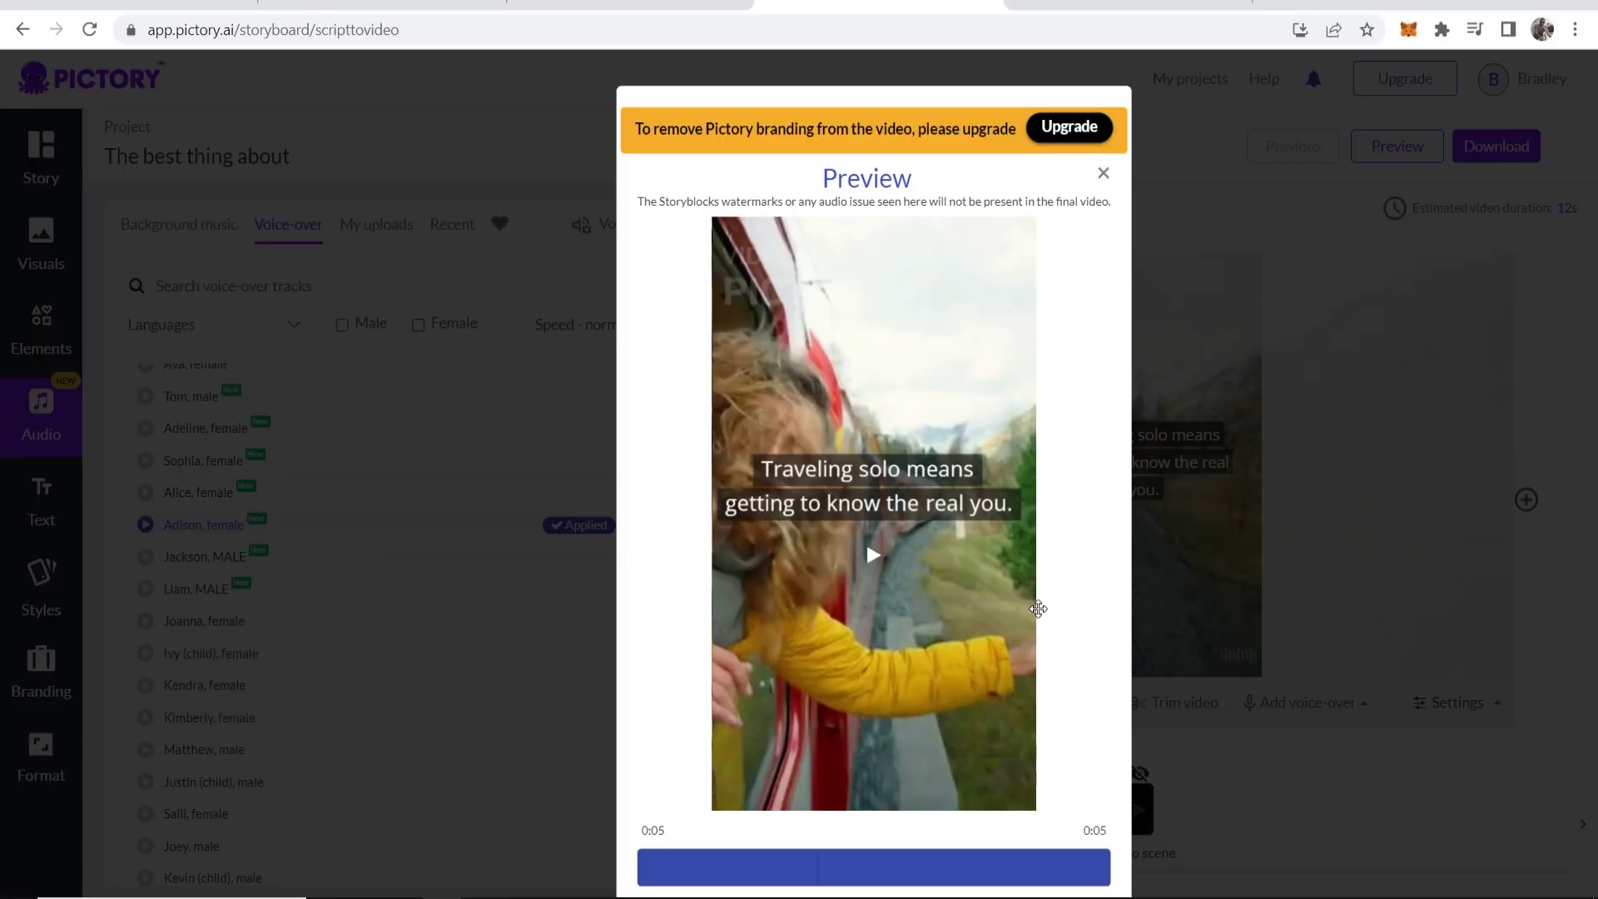
Watch the 12s preview, then close it to return to the storyboard
click(1101, 174)
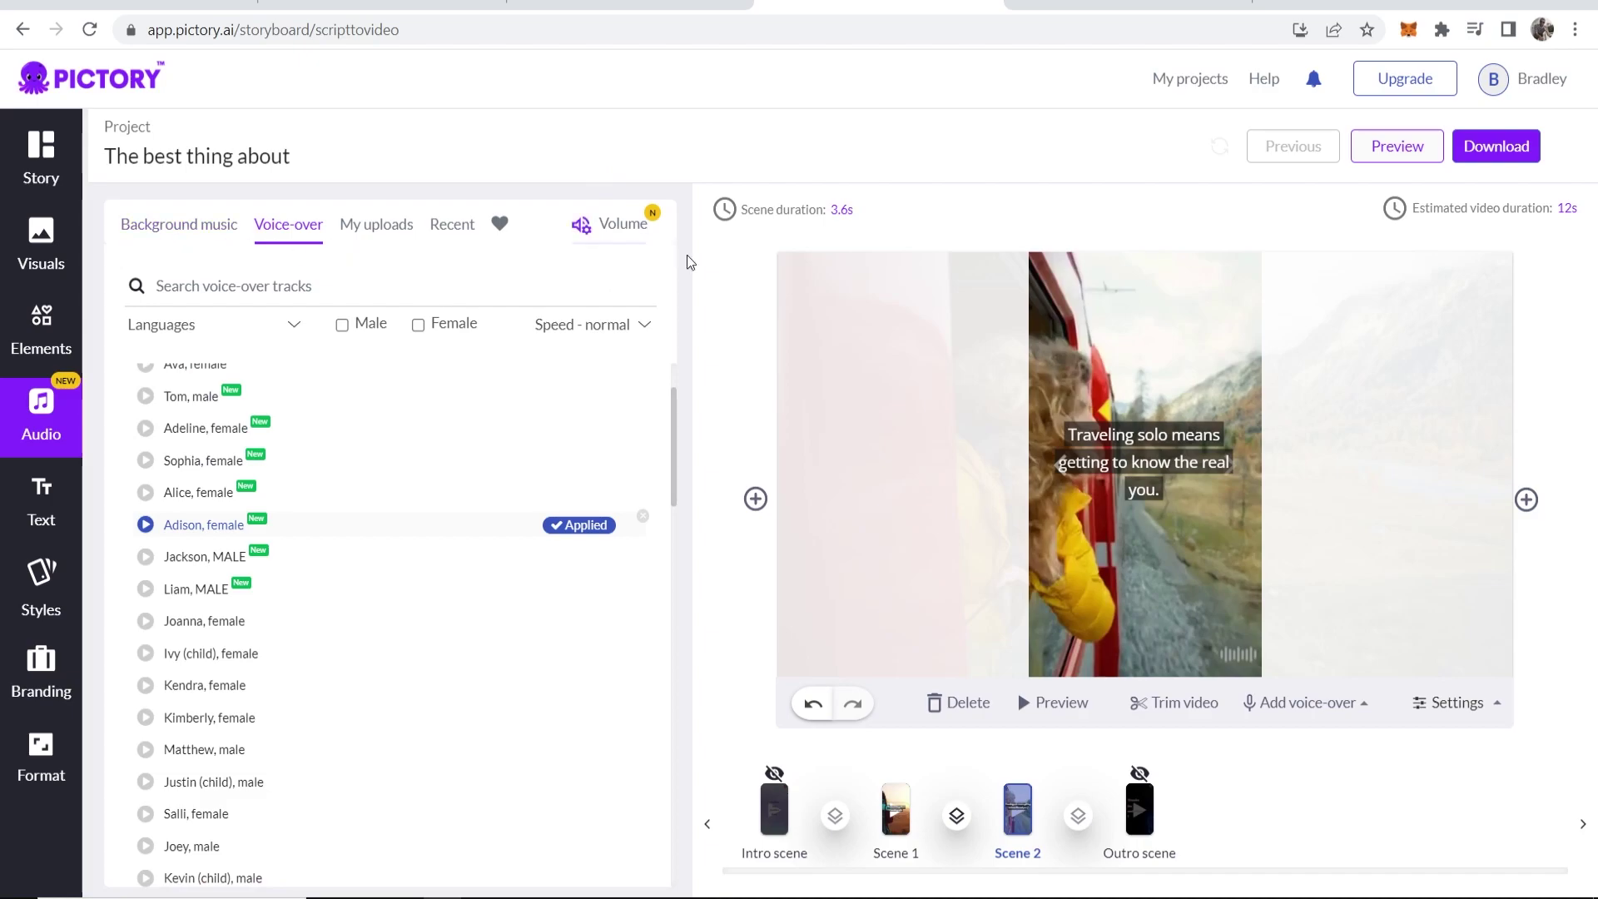
Download the short as a video and review the free trial's 3-project limit on the Pricing page
click(1490, 154)
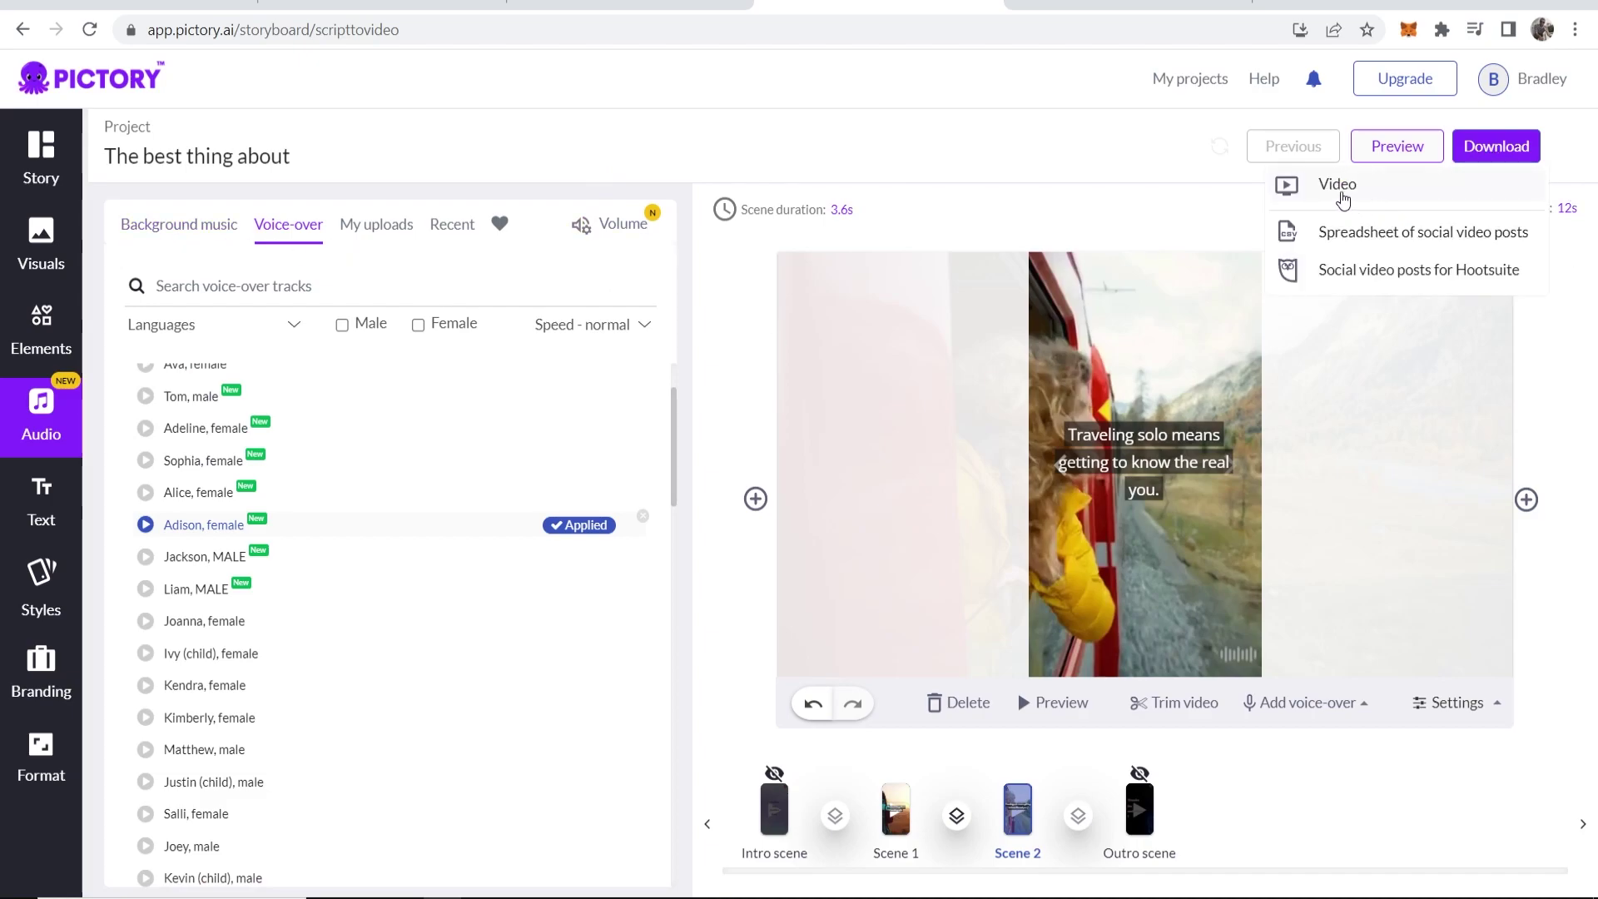
click(1342, 197)
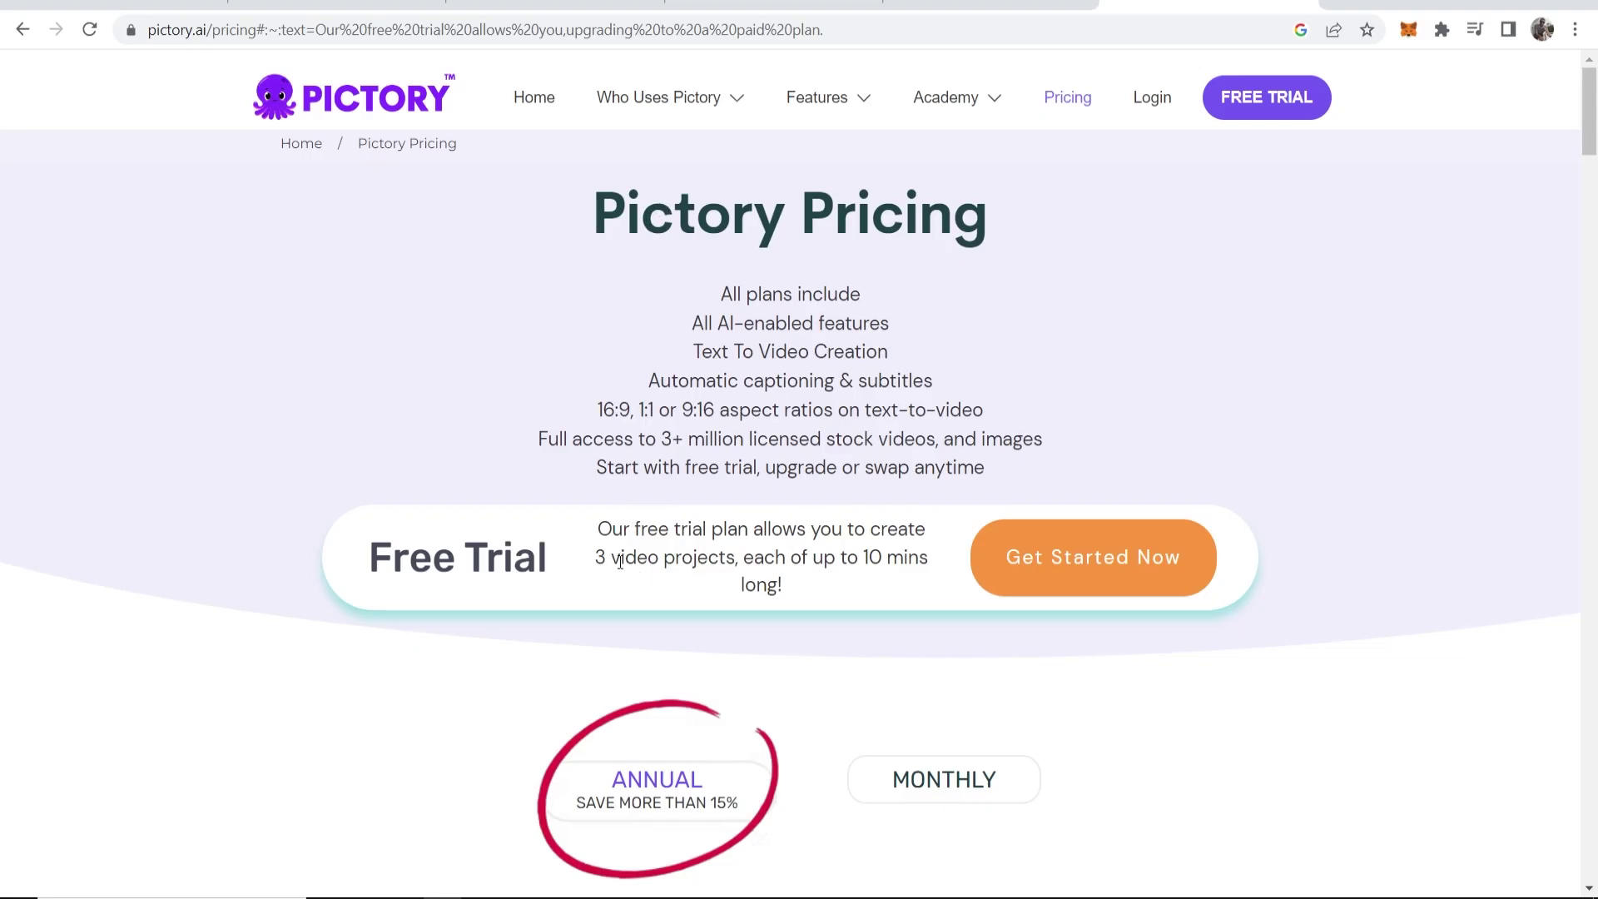
drag(596, 557, 736, 563)
click(820, 528)
scroll(724, 385, down, 9)
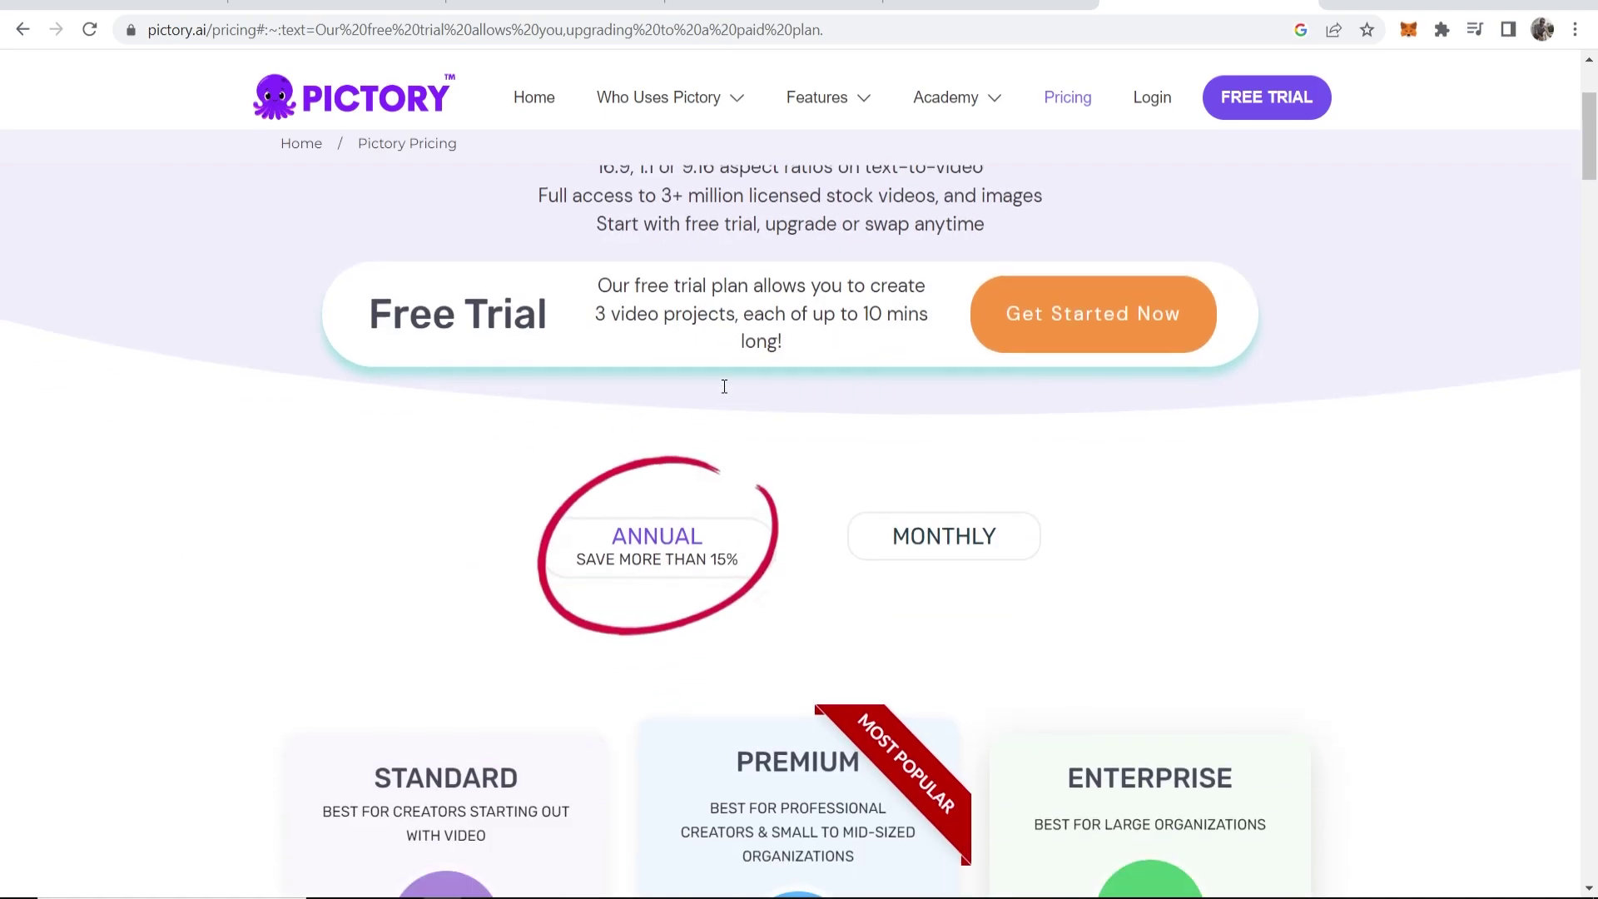